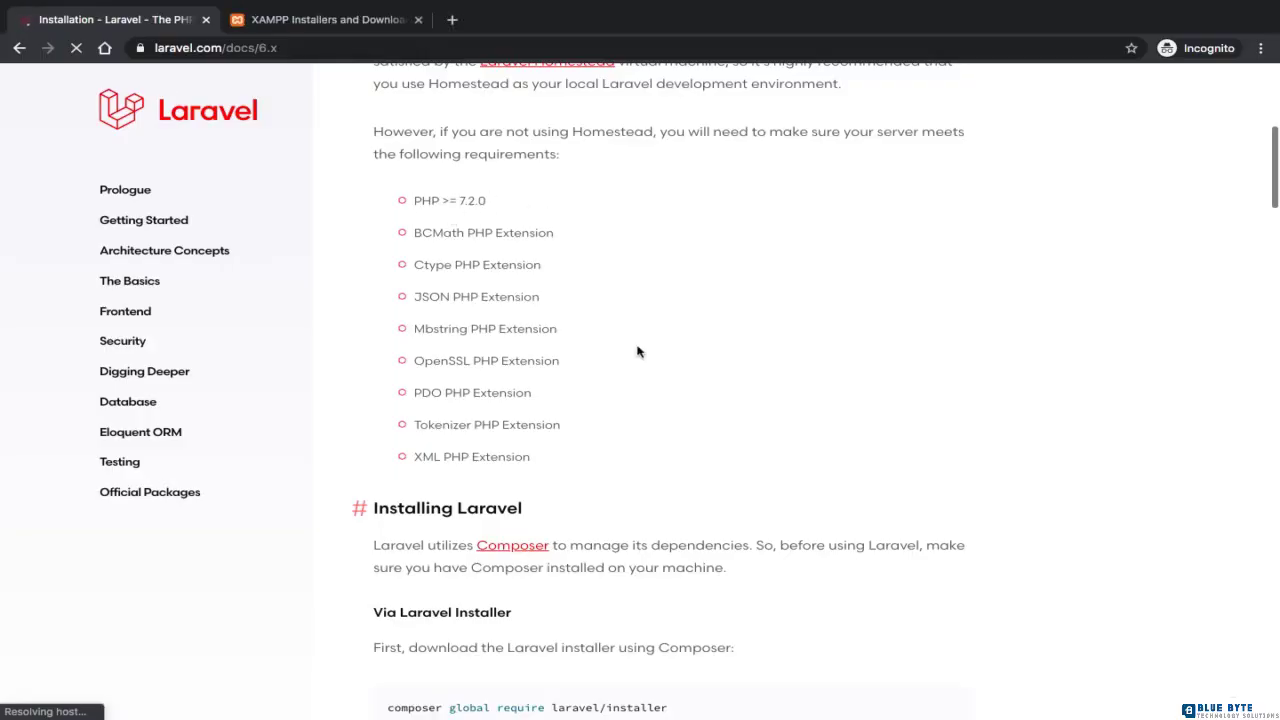
Step: Switch to the XAMPP website and open its download page for other versions
click(332, 22)
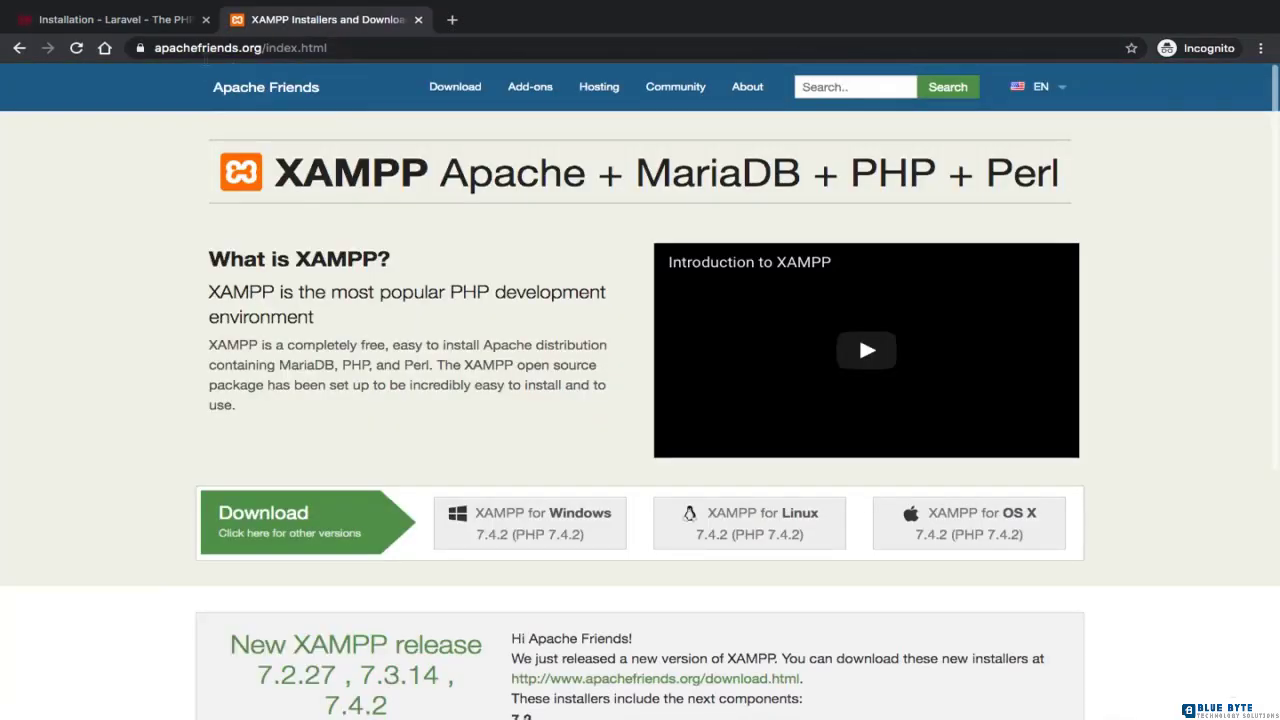
scroll(387, 389, down, 3)
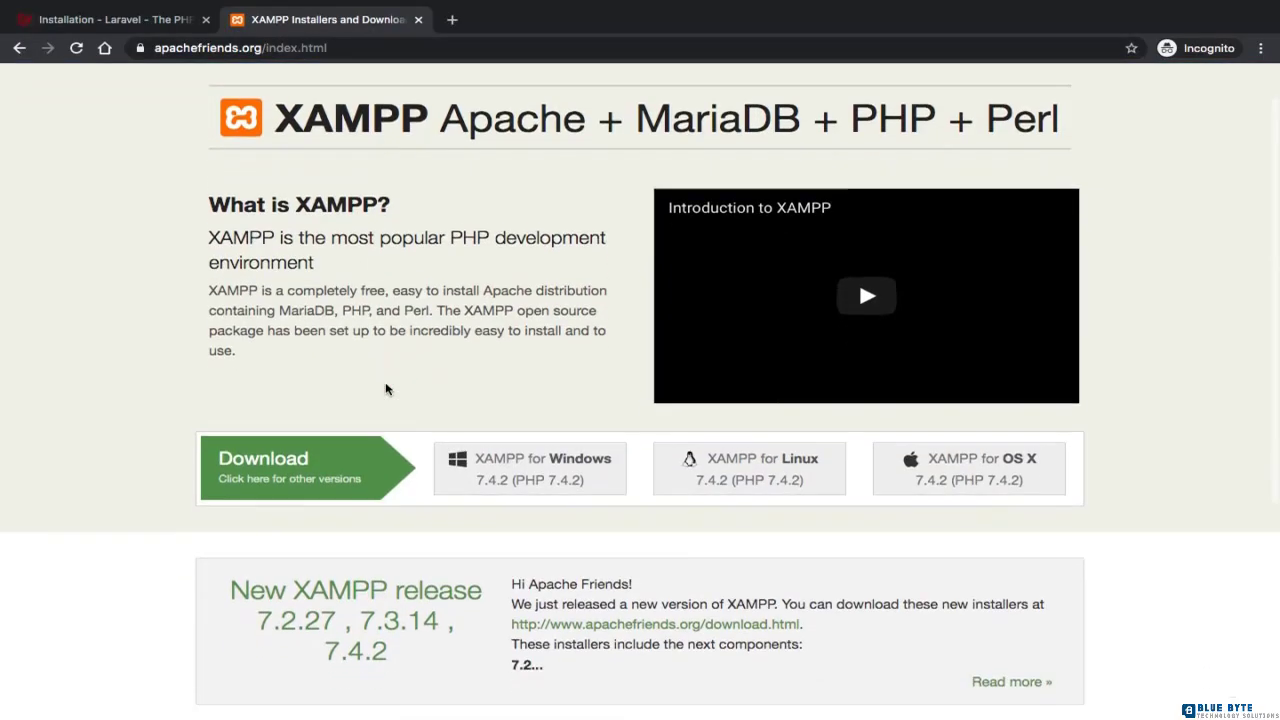
scroll(385, 370, up, 2)
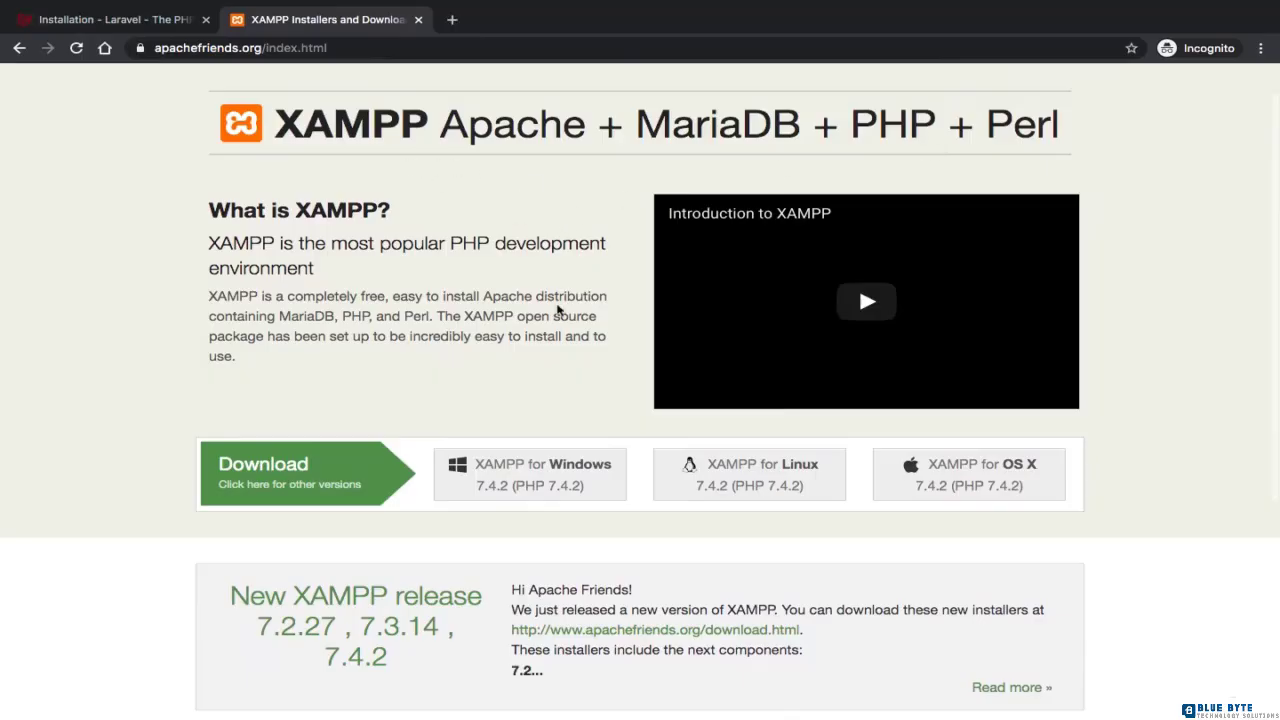
scroll(558, 310, down, 2)
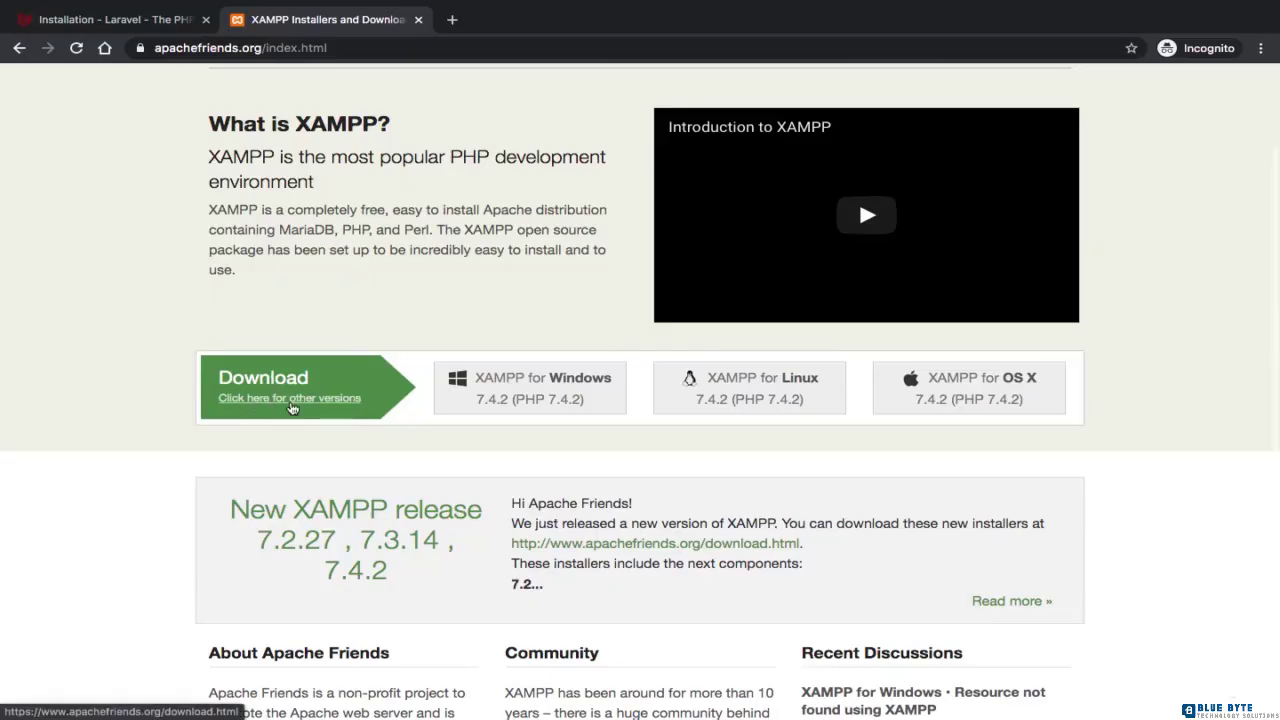
click(292, 407)
Step: Download the 64-bit XAMPP installer for OS X, version 7.2.27 / PHP 7.2.27, 159 Mb
scroll(292, 408, down, 3)
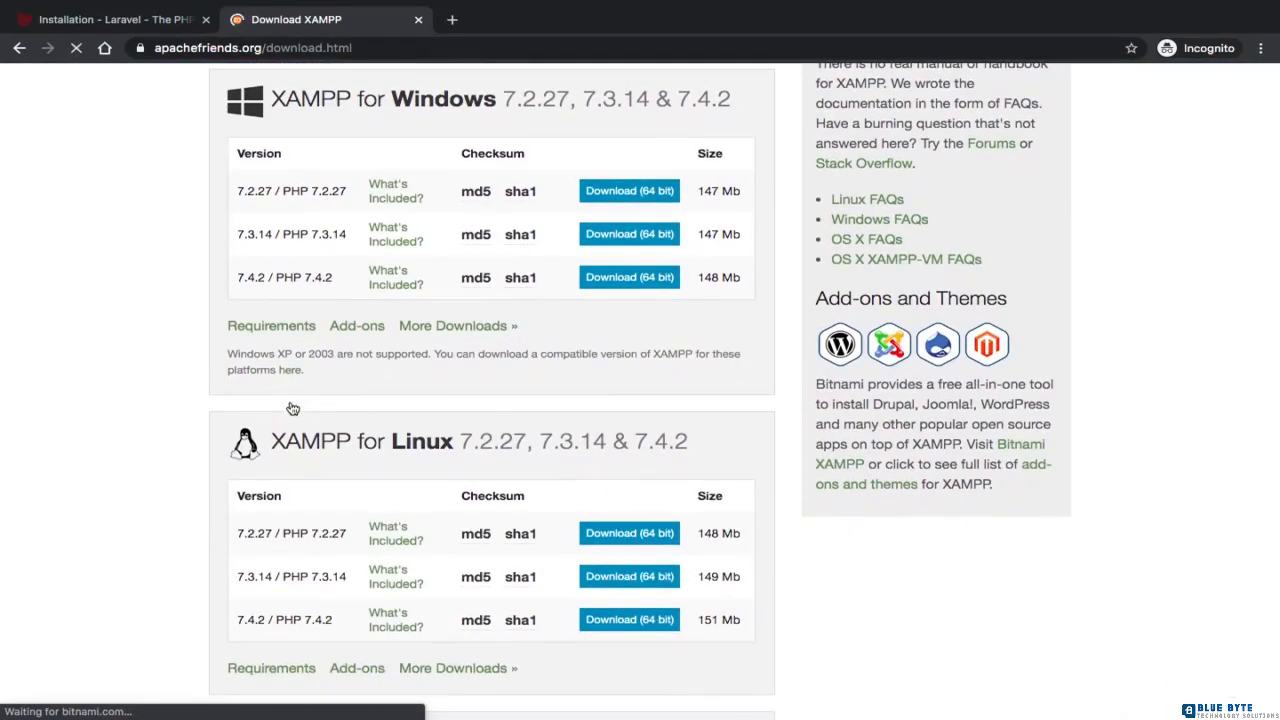
scroll(292, 408, down, 1)
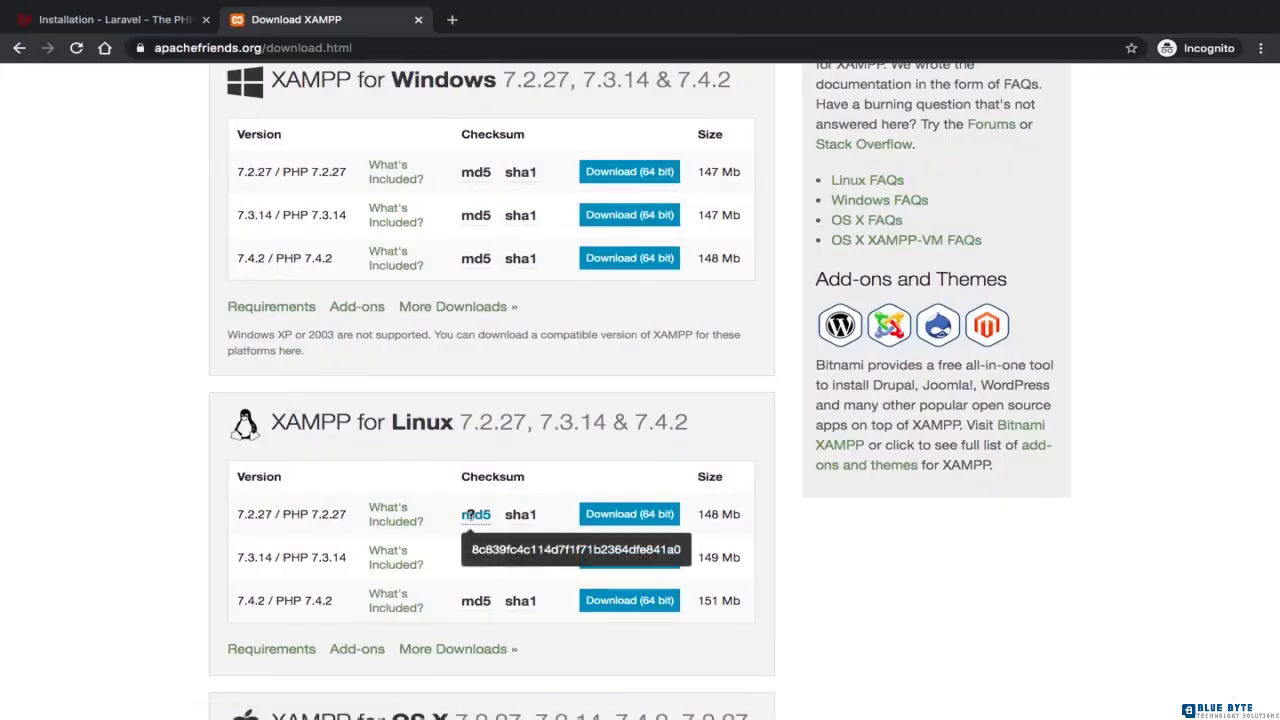
scroll(508, 393, down, 2)
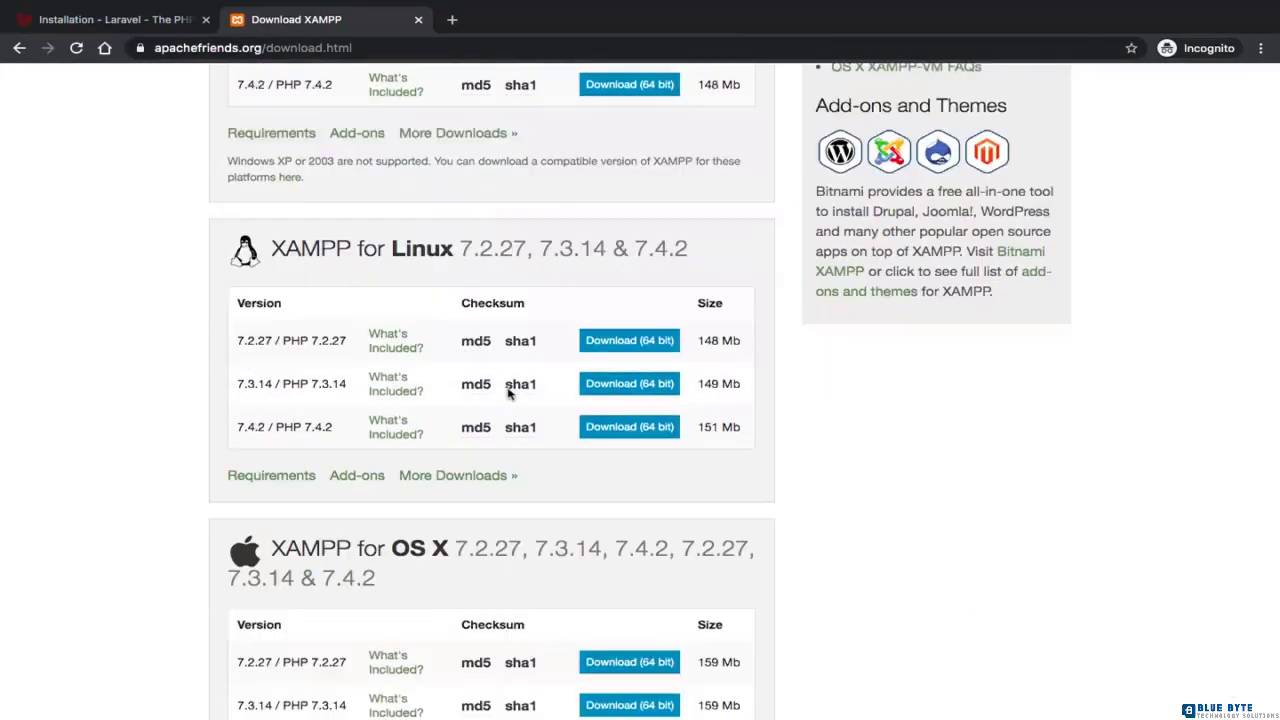
scroll(508, 393, down, 4)
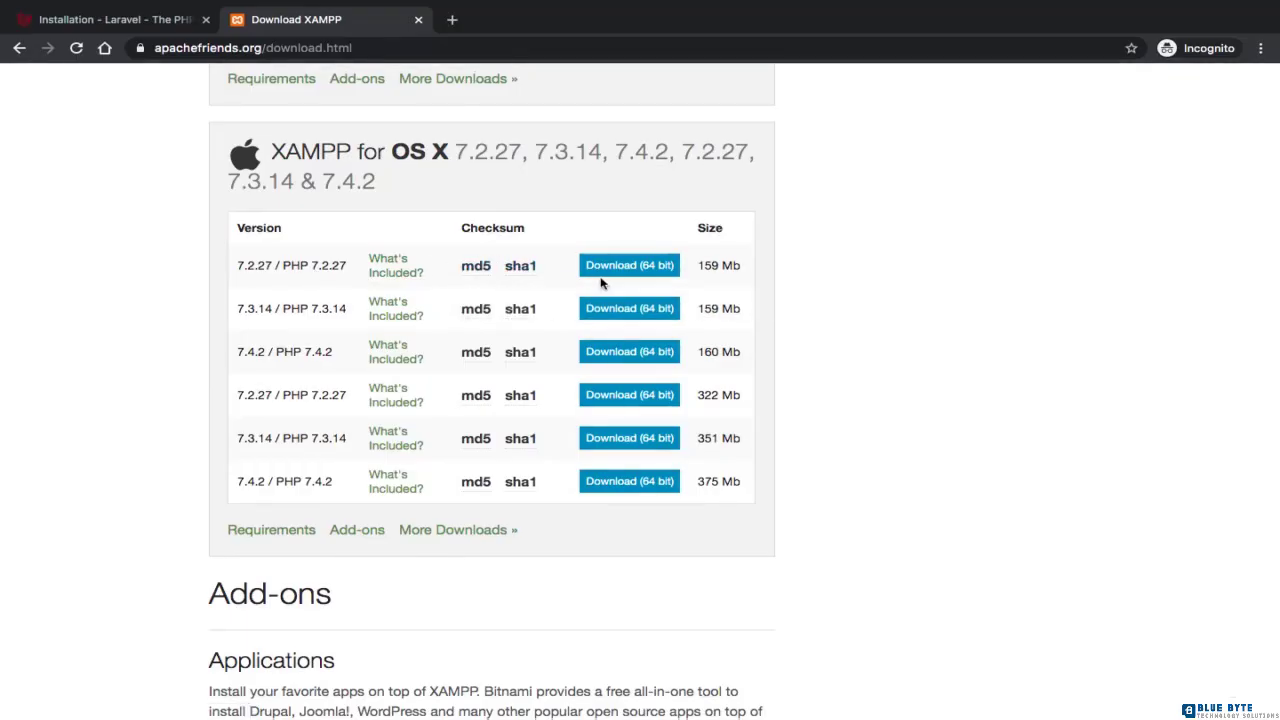
click(645, 268)
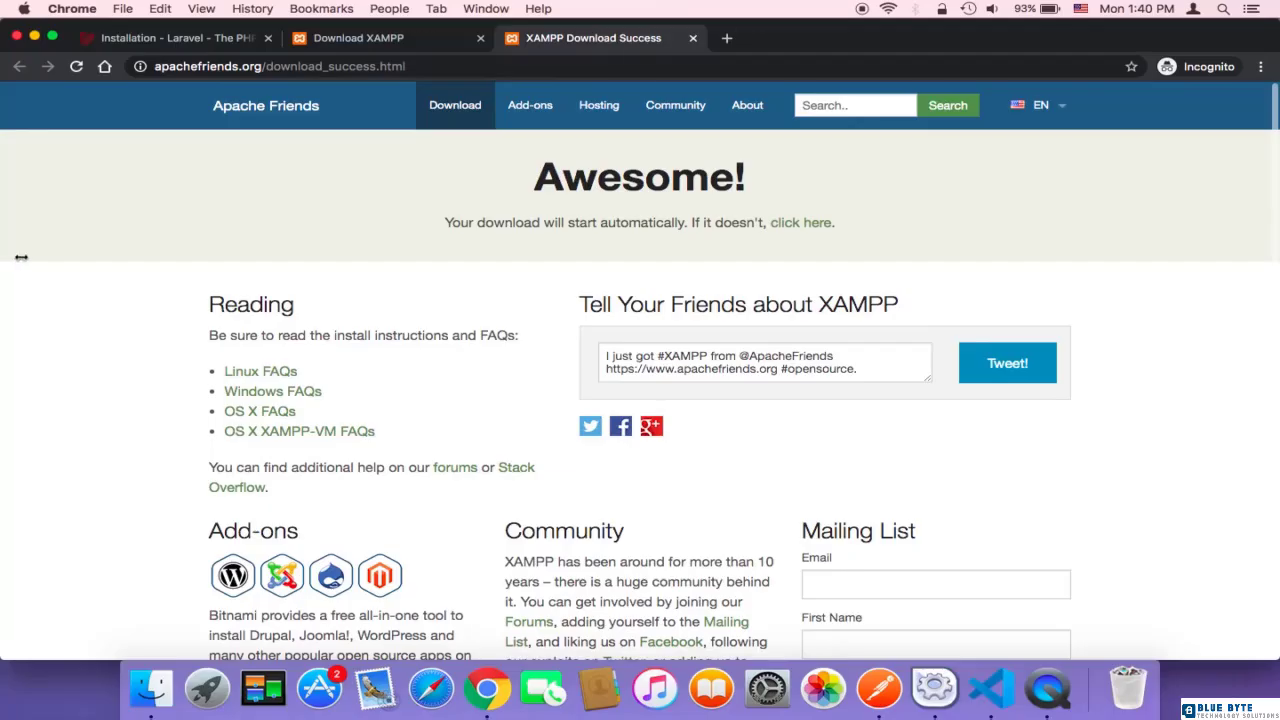
Step: Open the downloaded XAMPP disk image from the desktop and launch its installer, allowing the internet-downloaded application to open
drag(21, 257, 144, 247)
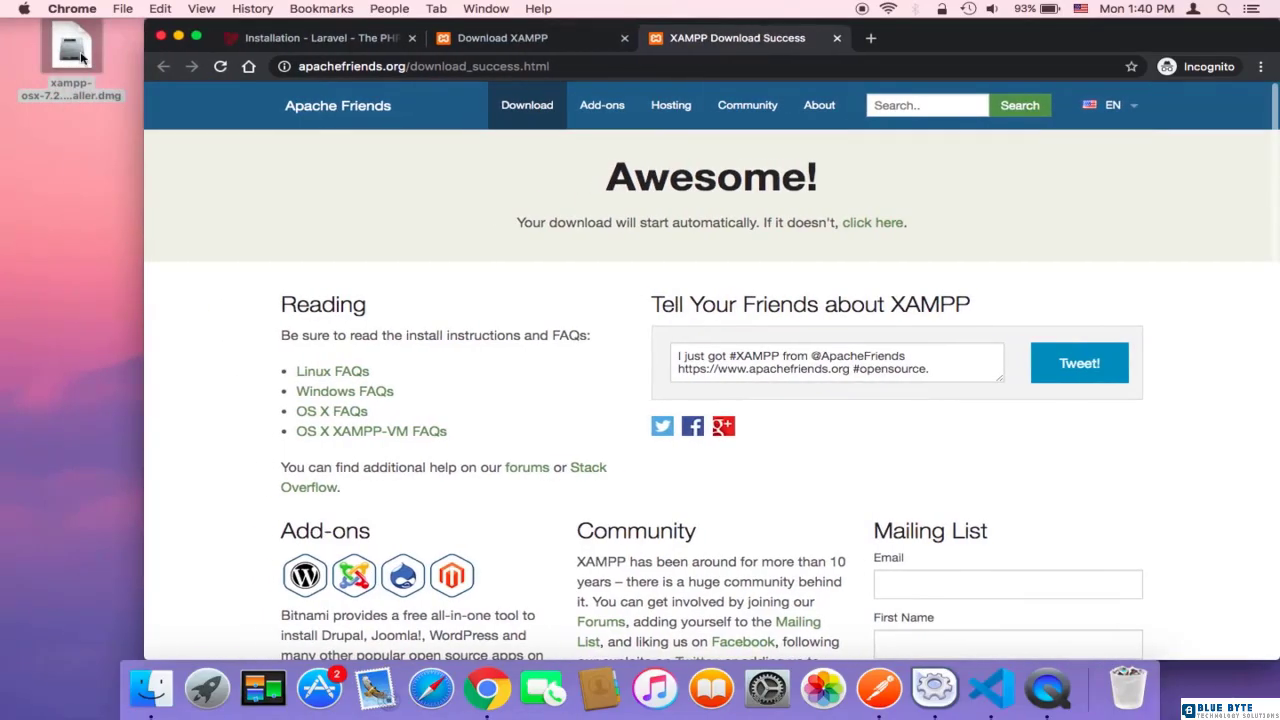
double_click(82, 58)
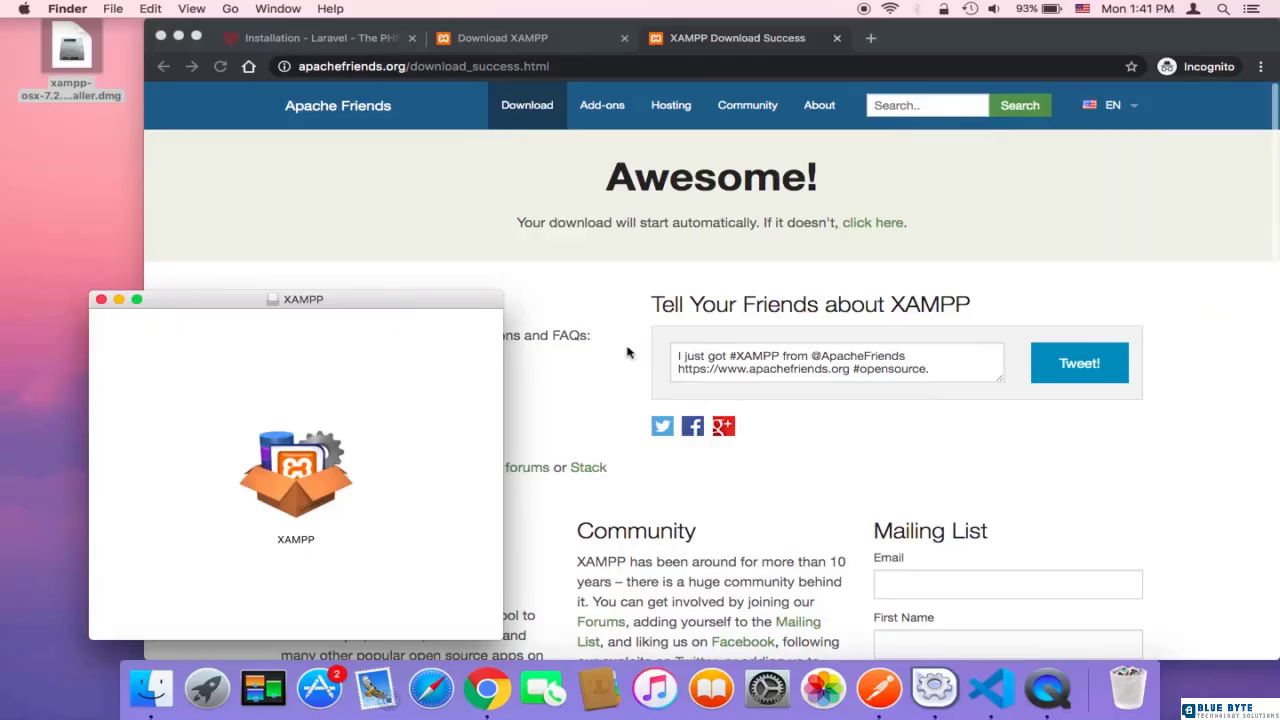
double_click(311, 472)
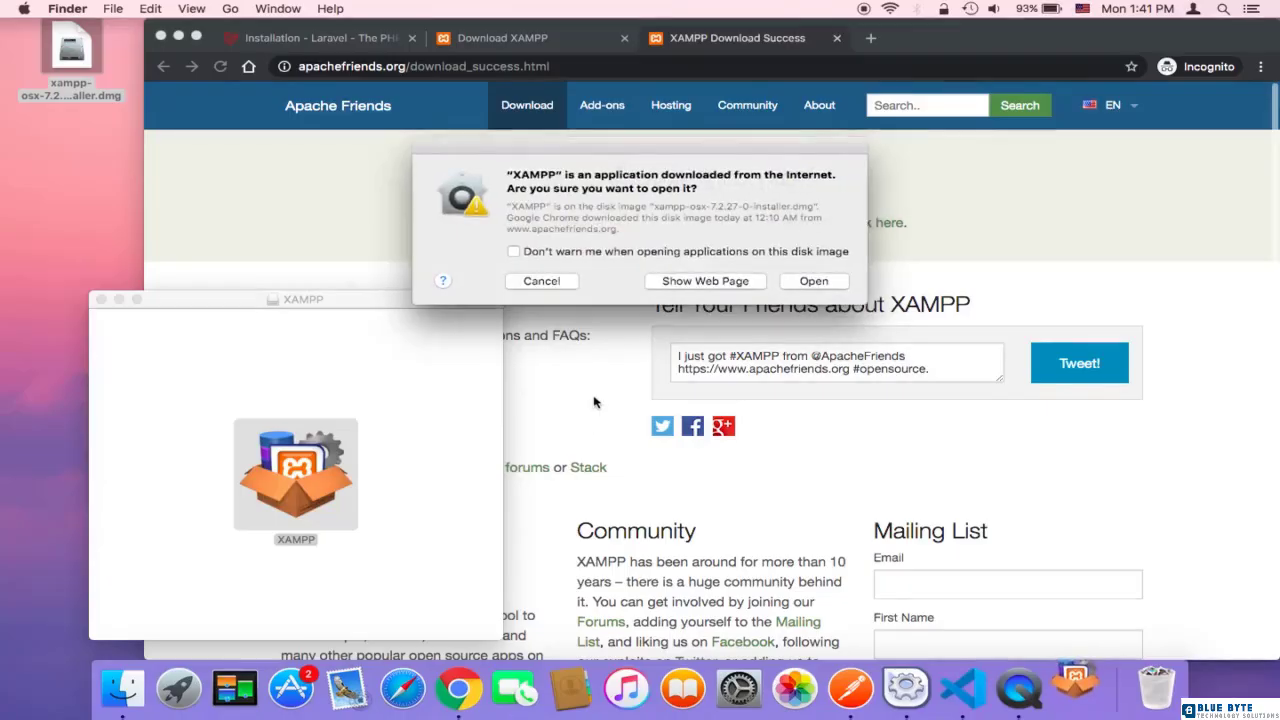
click(814, 283)
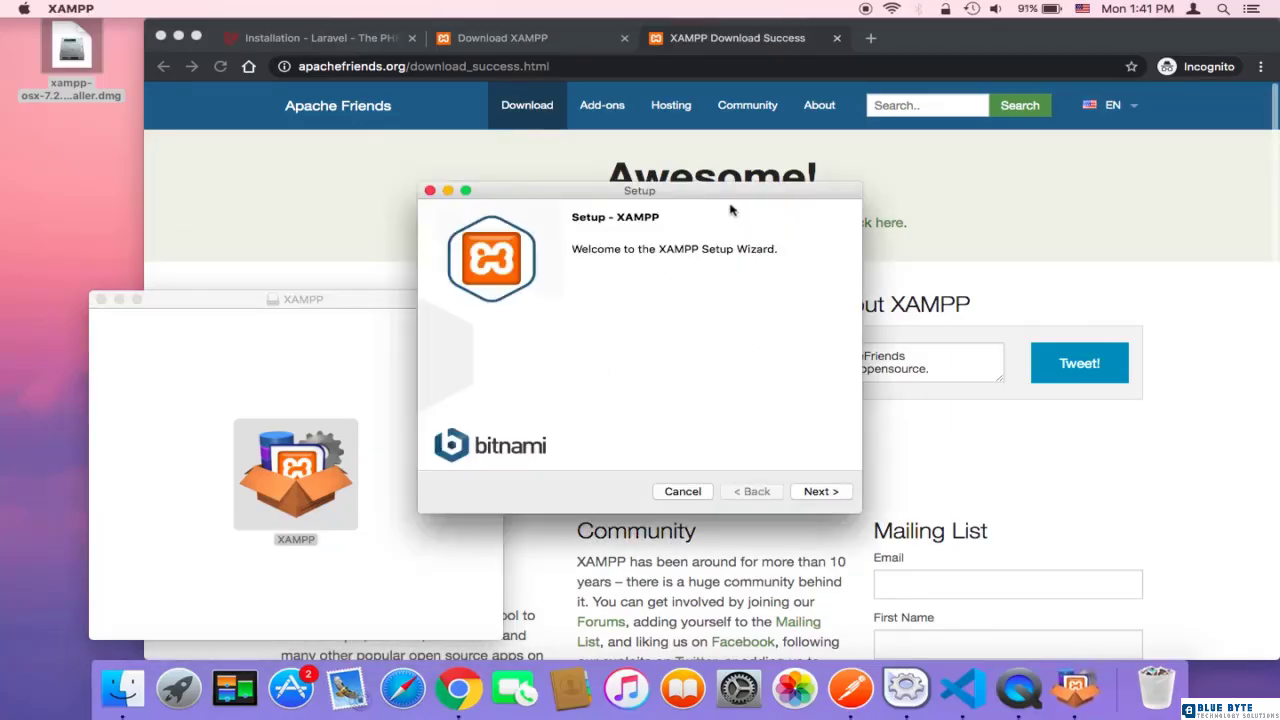
Step: Start the XAMPP Setup Wizard and accept both XAMPP Core Files and XAMPP Developer Files as components
drag(729, 197, 740, 122)
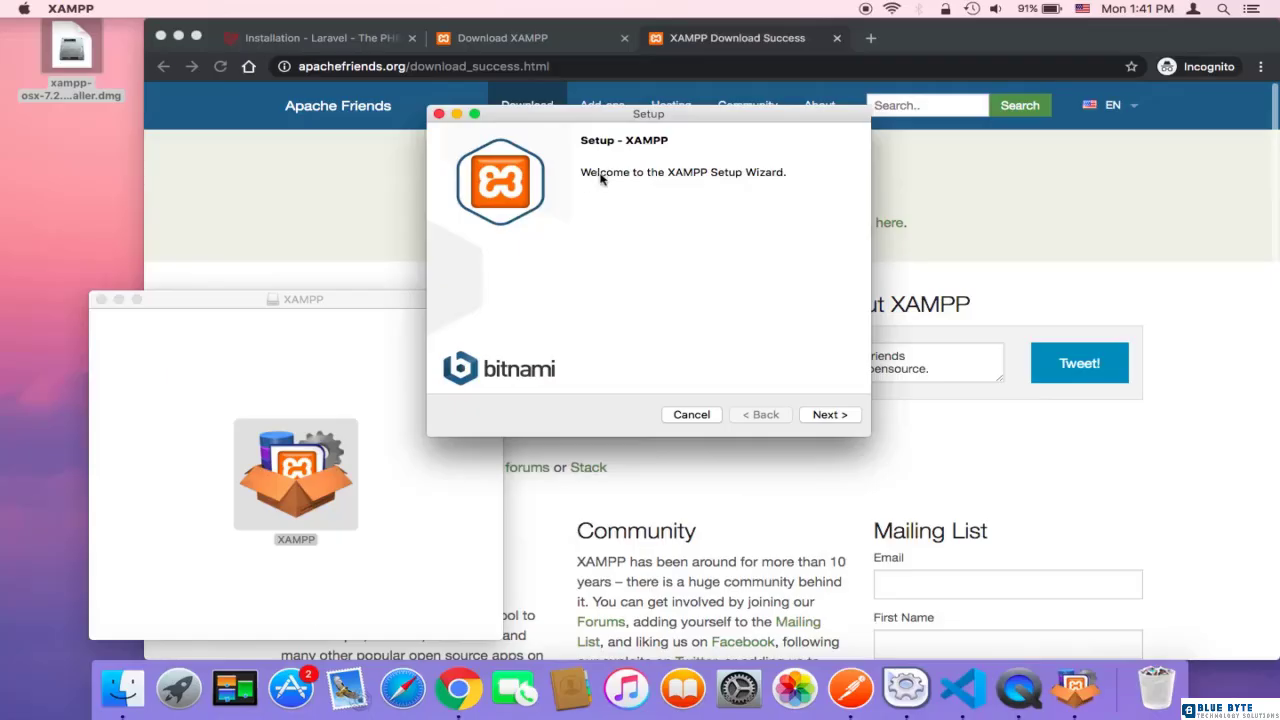
click(830, 414)
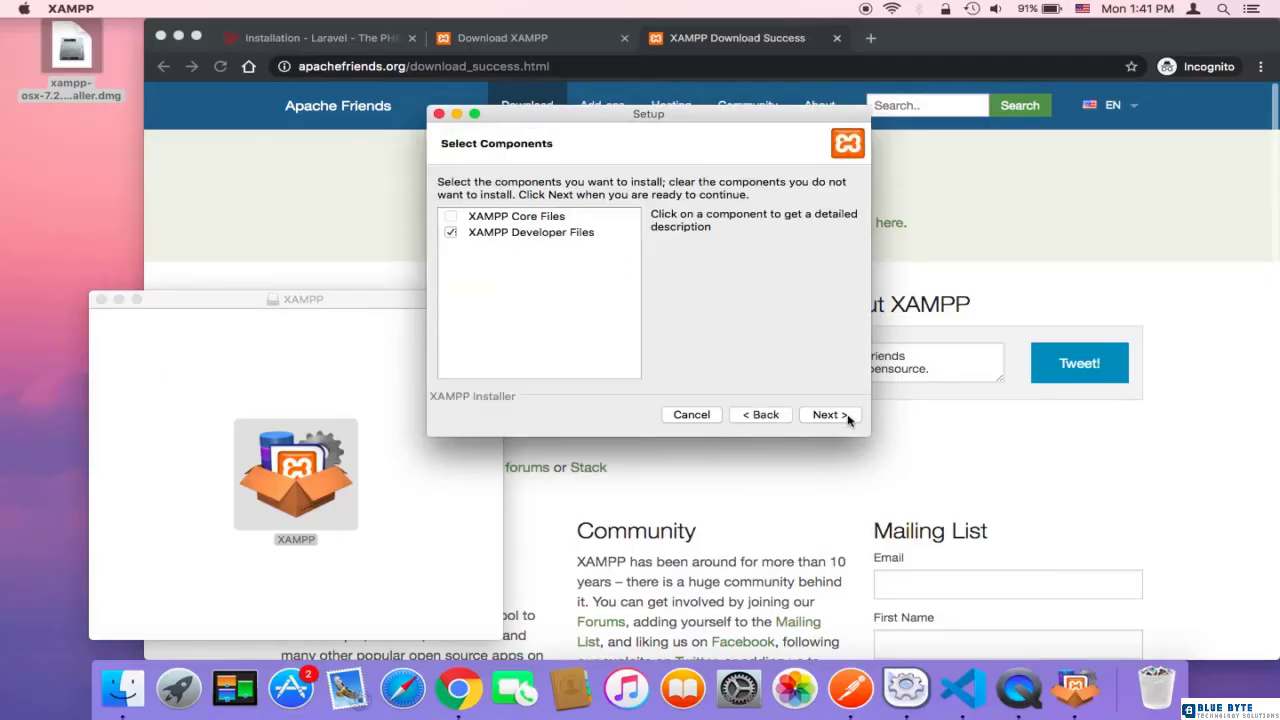
click(450, 219)
click(450, 218)
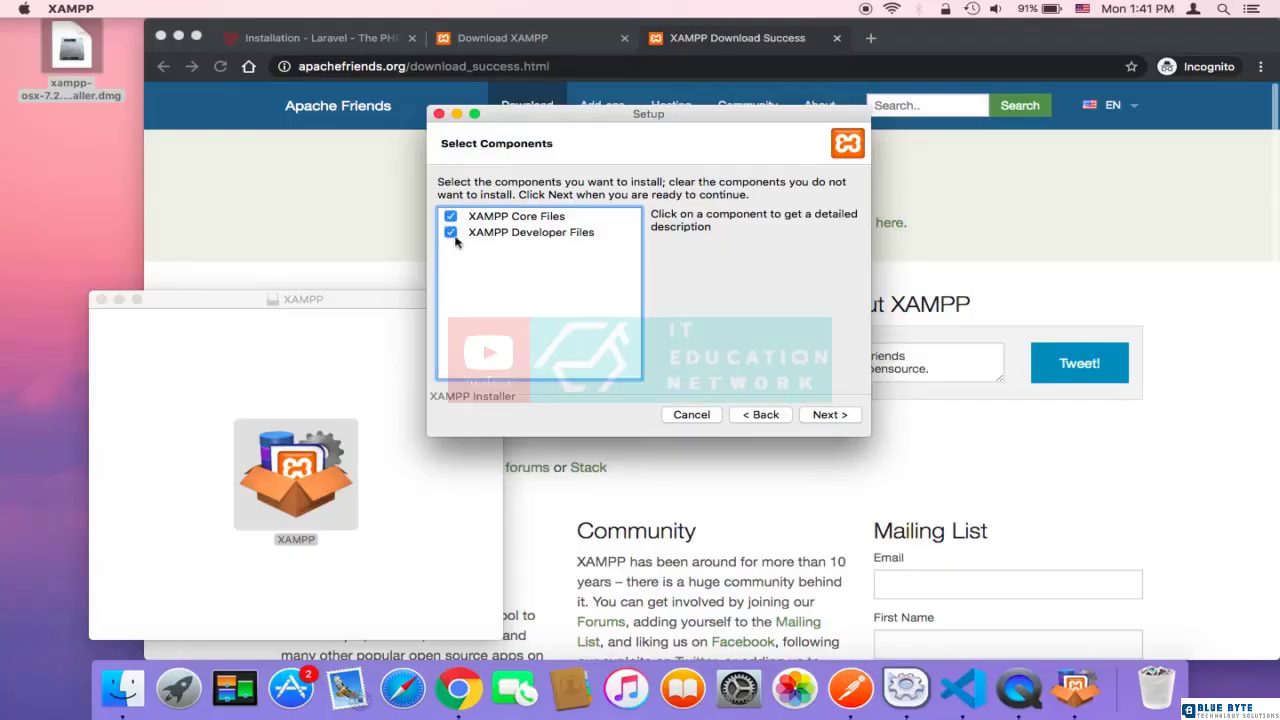
click(832, 415)
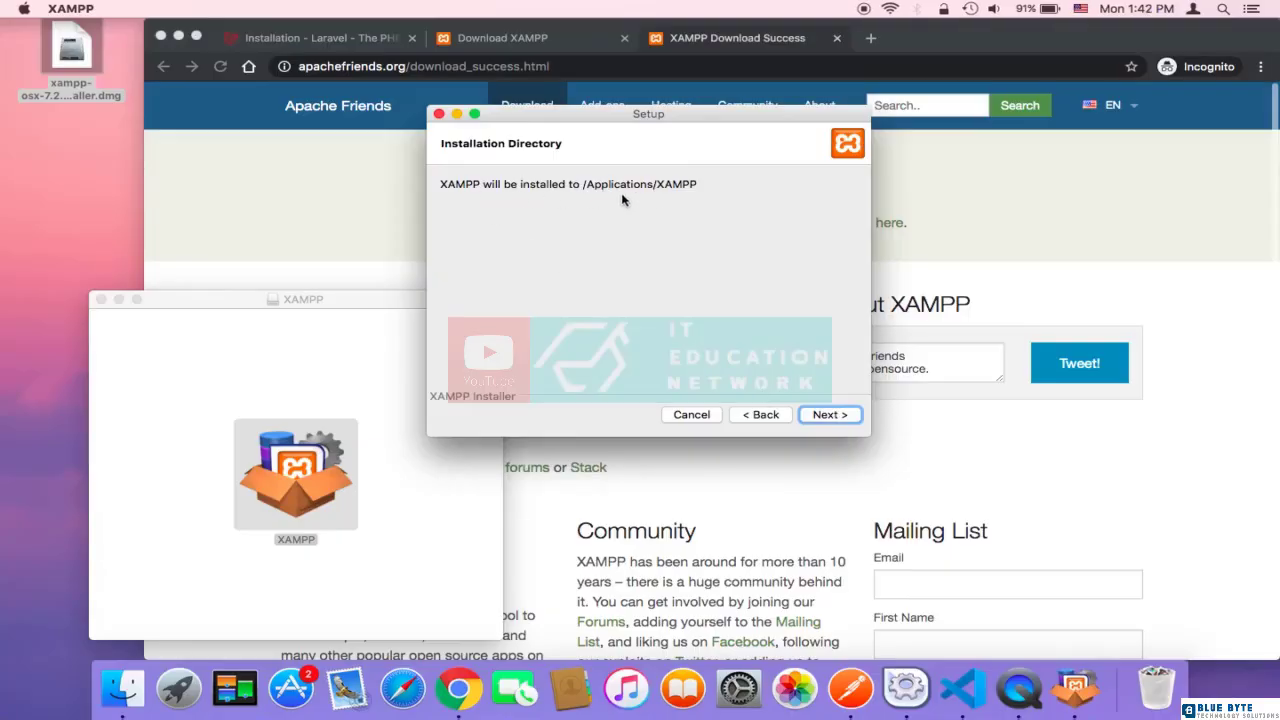
Step: Accept the default installation directory and proceed to installing XAMPP with the Learn more about Bitnami option turned off
click(828, 414)
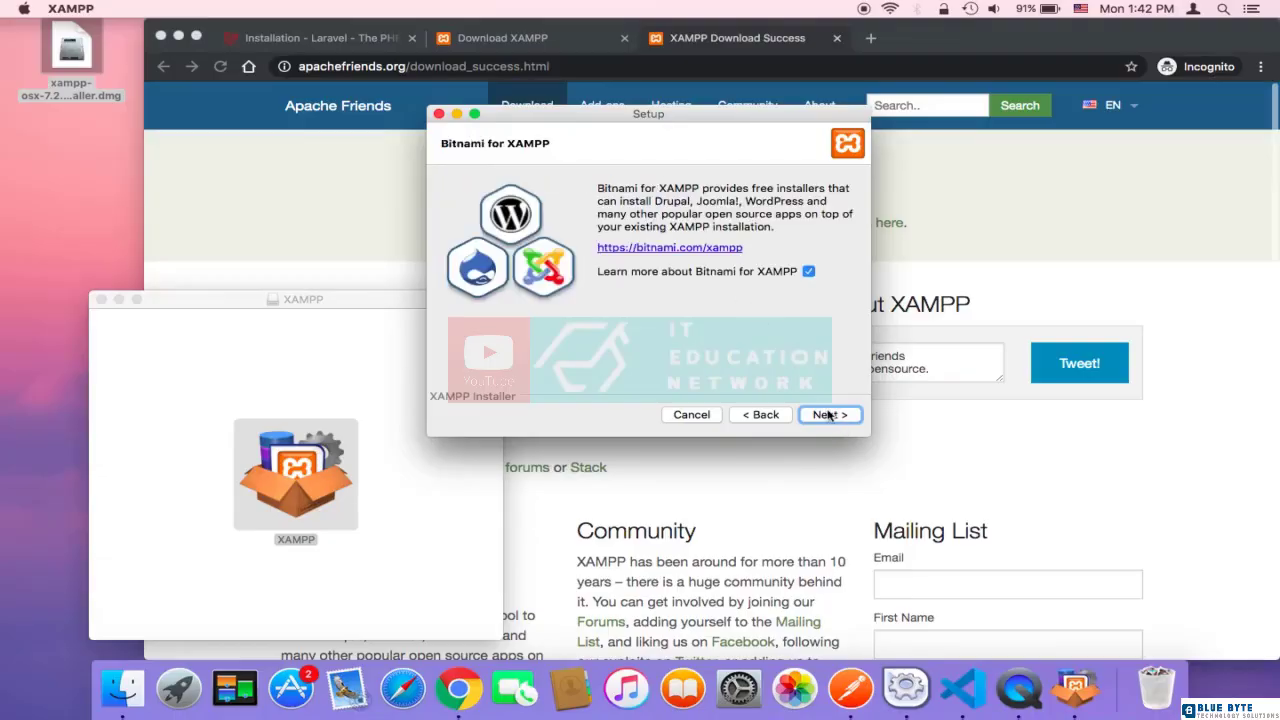
click(808, 272)
click(832, 415)
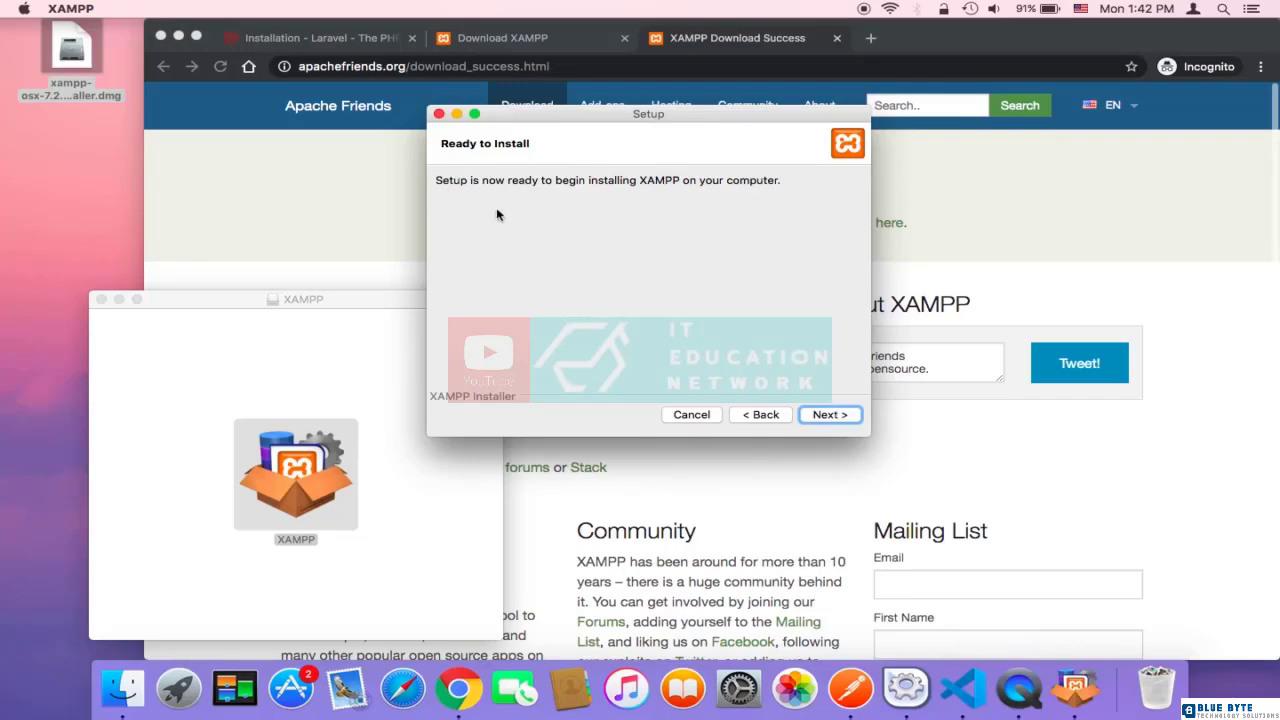
click(832, 415)
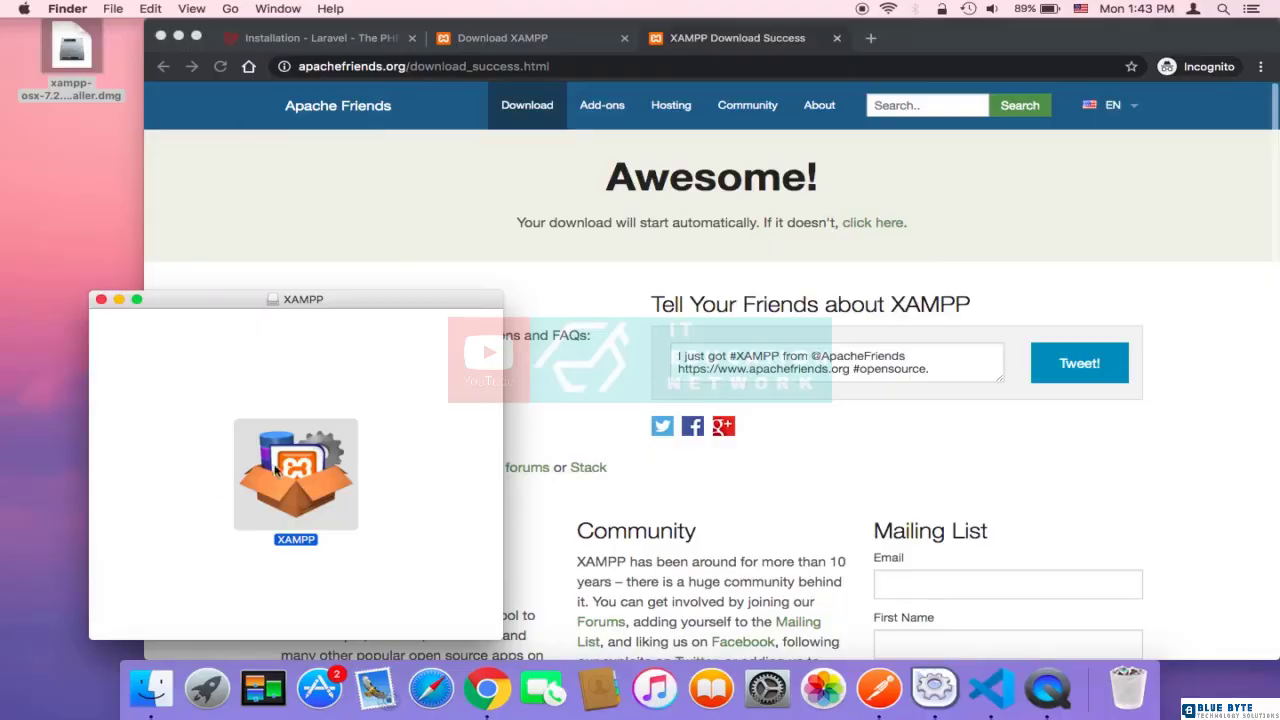
Step: Open the Applications folder in Finder and browse to the xamppfiles folder inside XAMPP
click(231, 9)
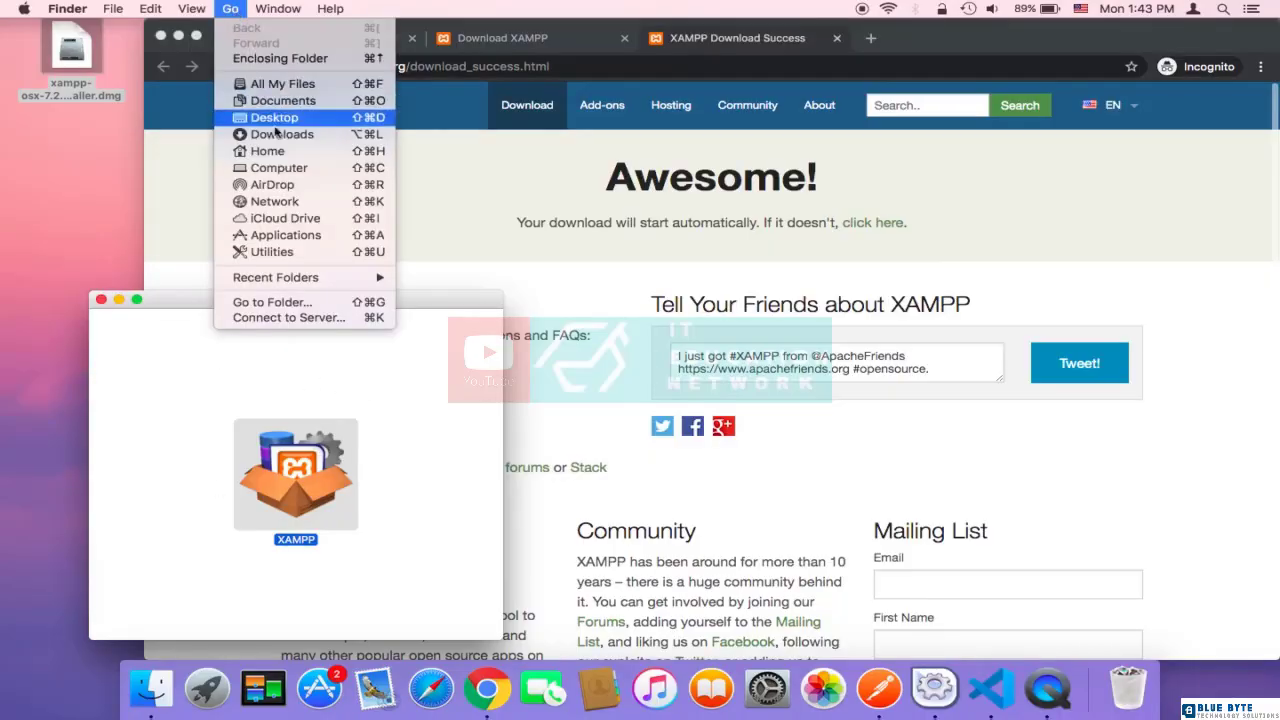
click(314, 236)
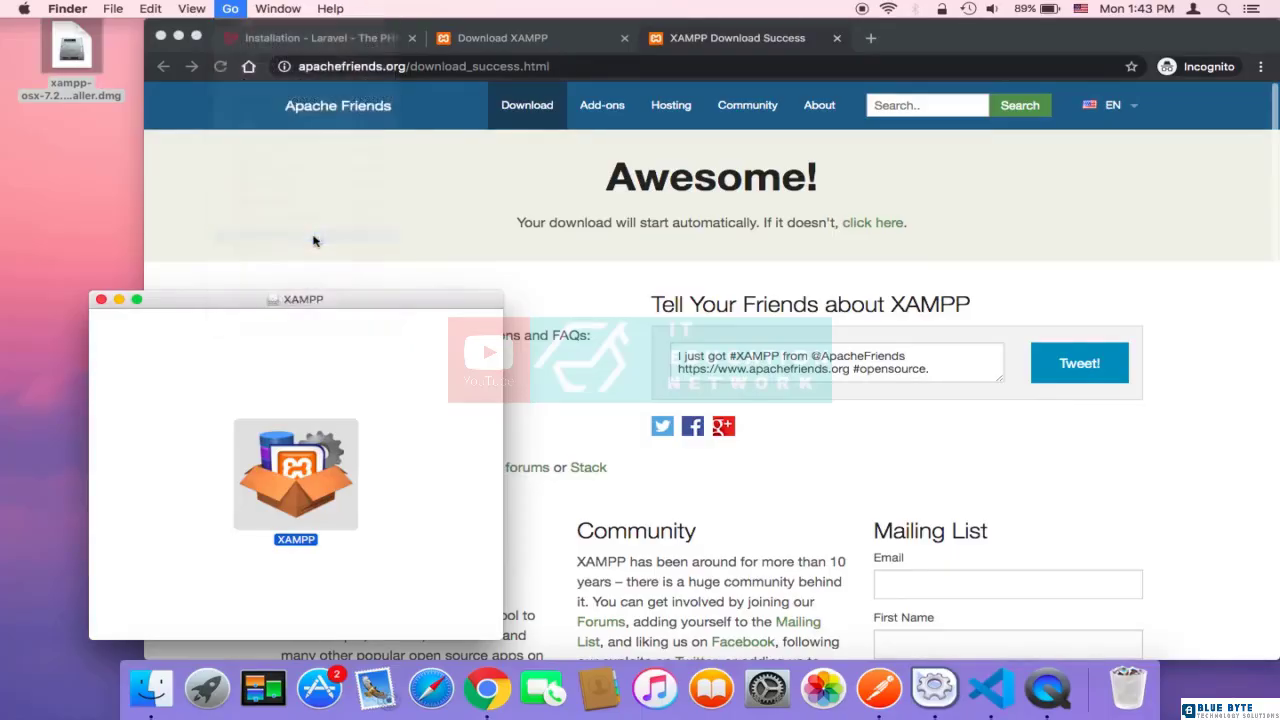
scroll(428, 318, down, 10)
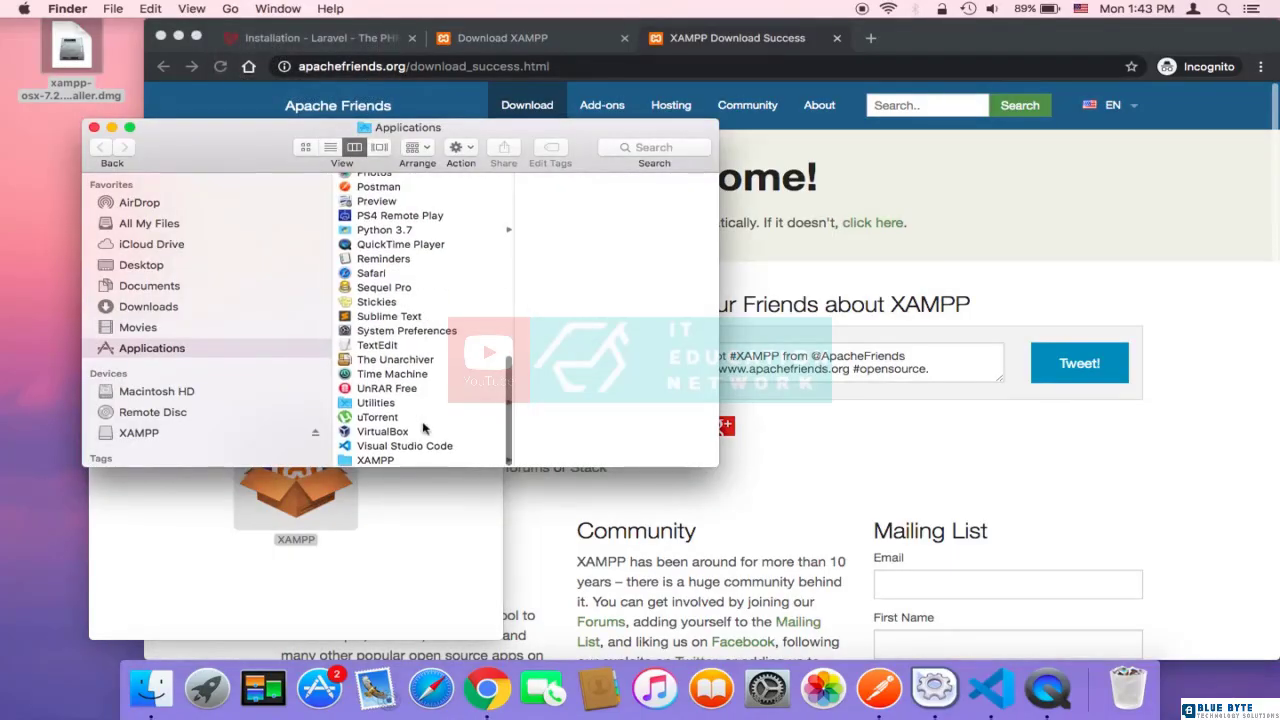
click(417, 459)
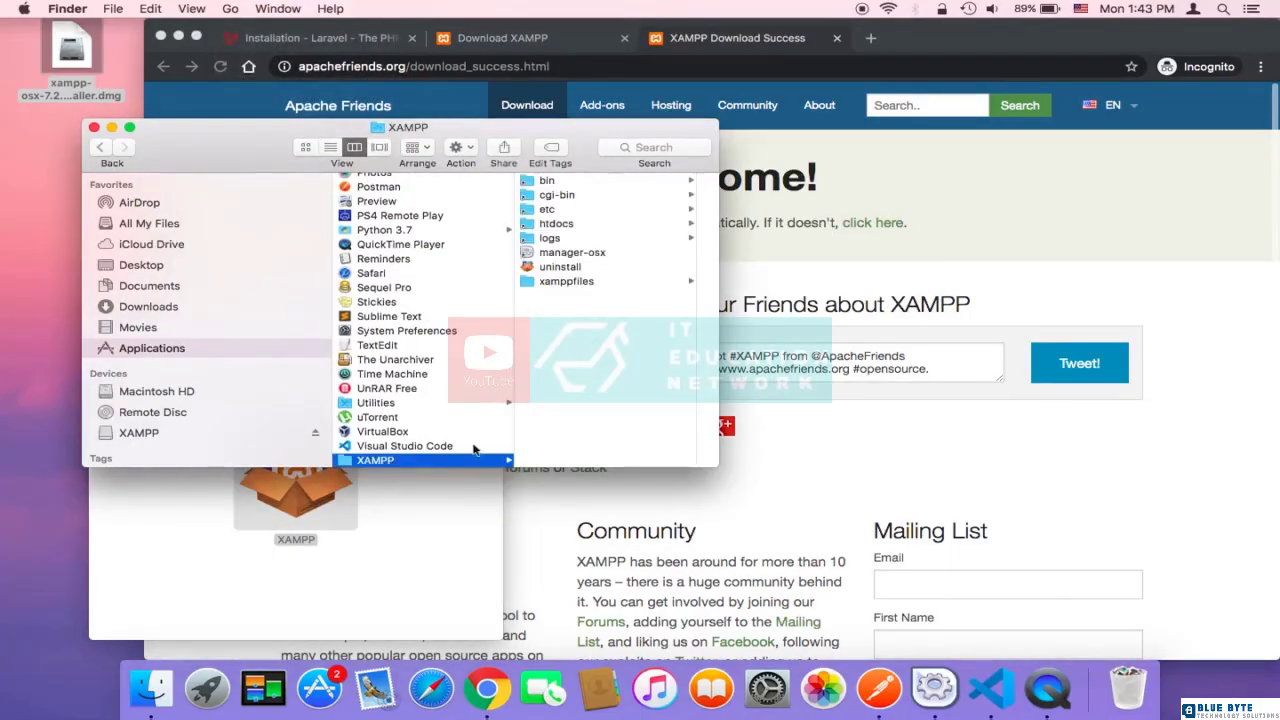
click(600, 285)
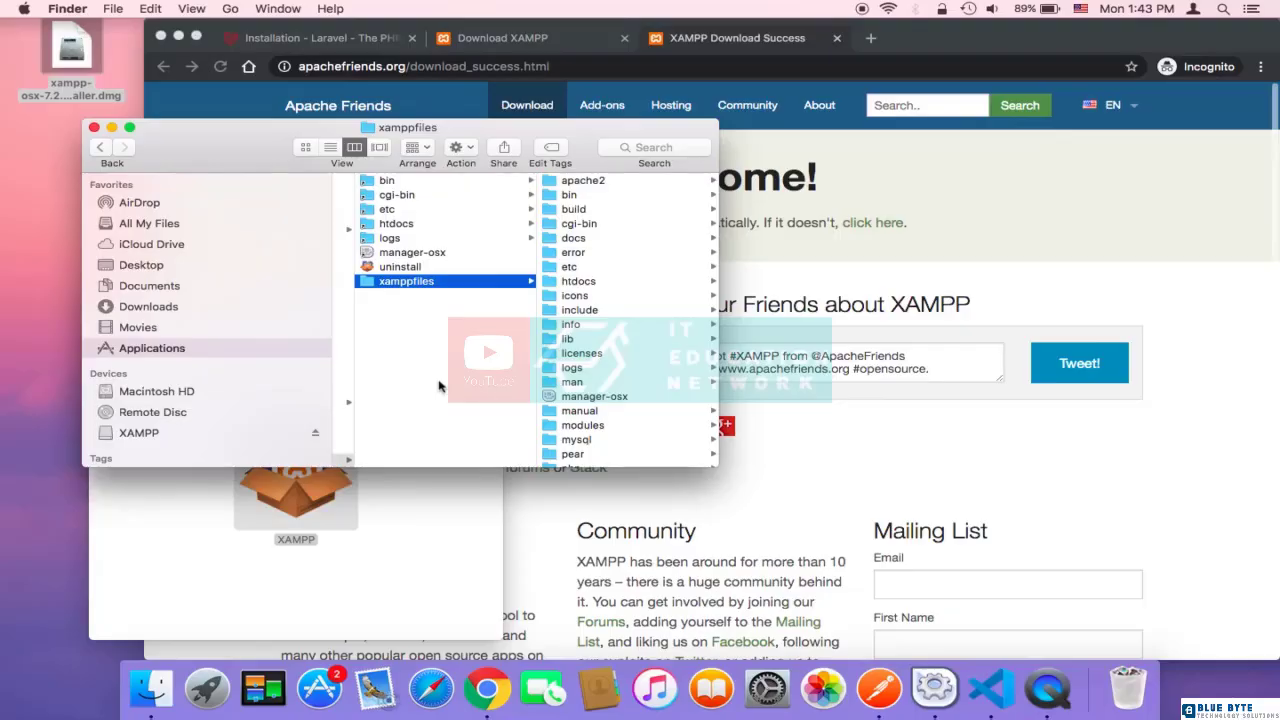
Step: Launch Terminal through a system search and enlarge its text by two increments
click(1224, 8)
text(ter)
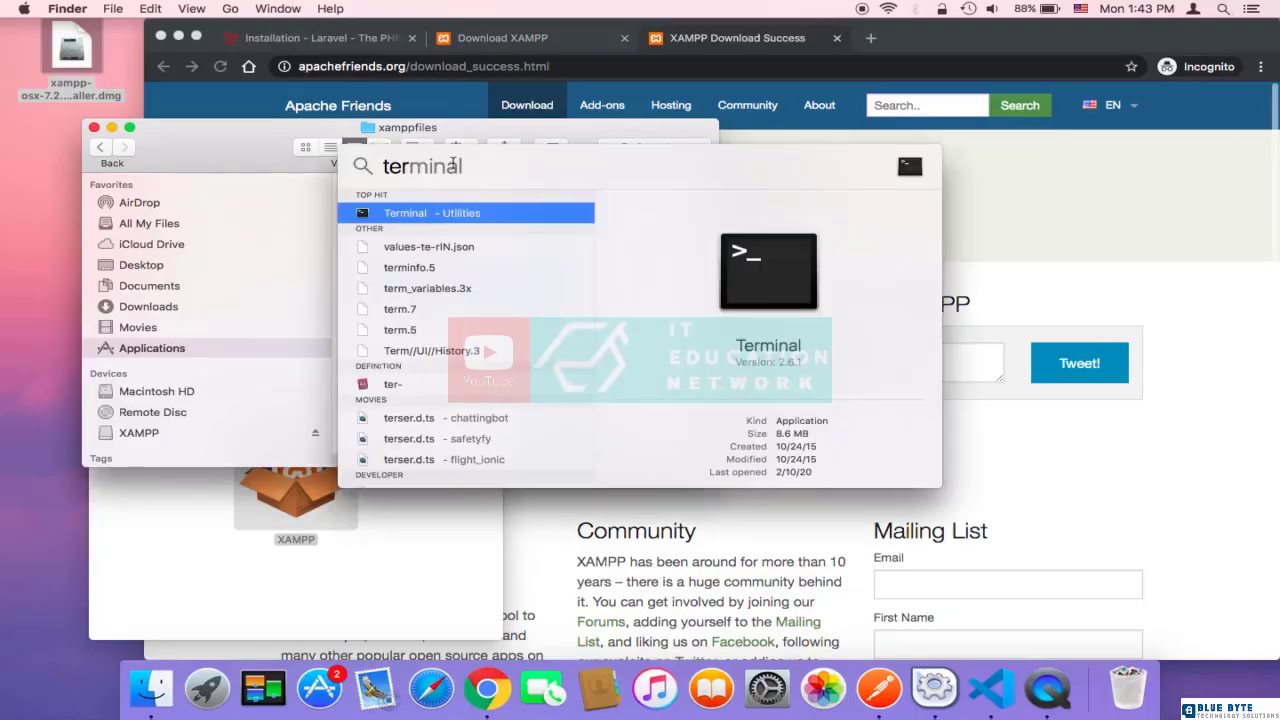
key(Return)
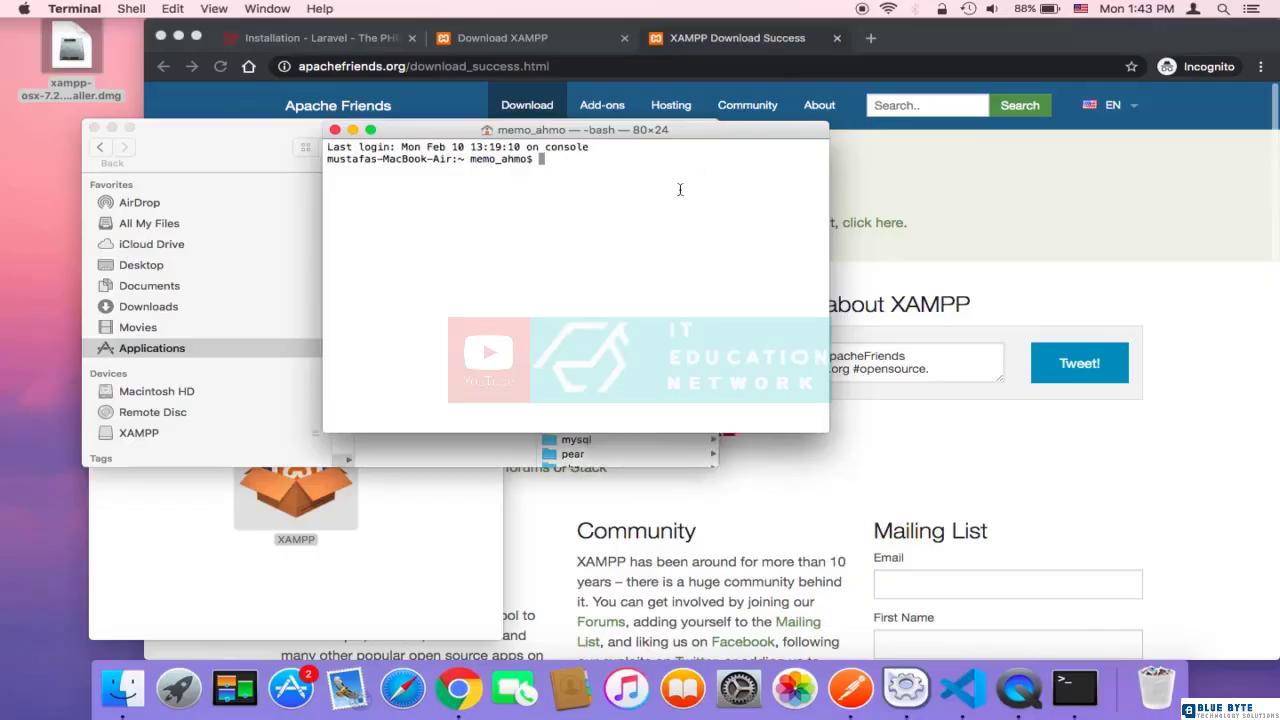
key(super+plus)
key(super+plus)
Step: Check the PHP version used on the command line with php -v
text(p)
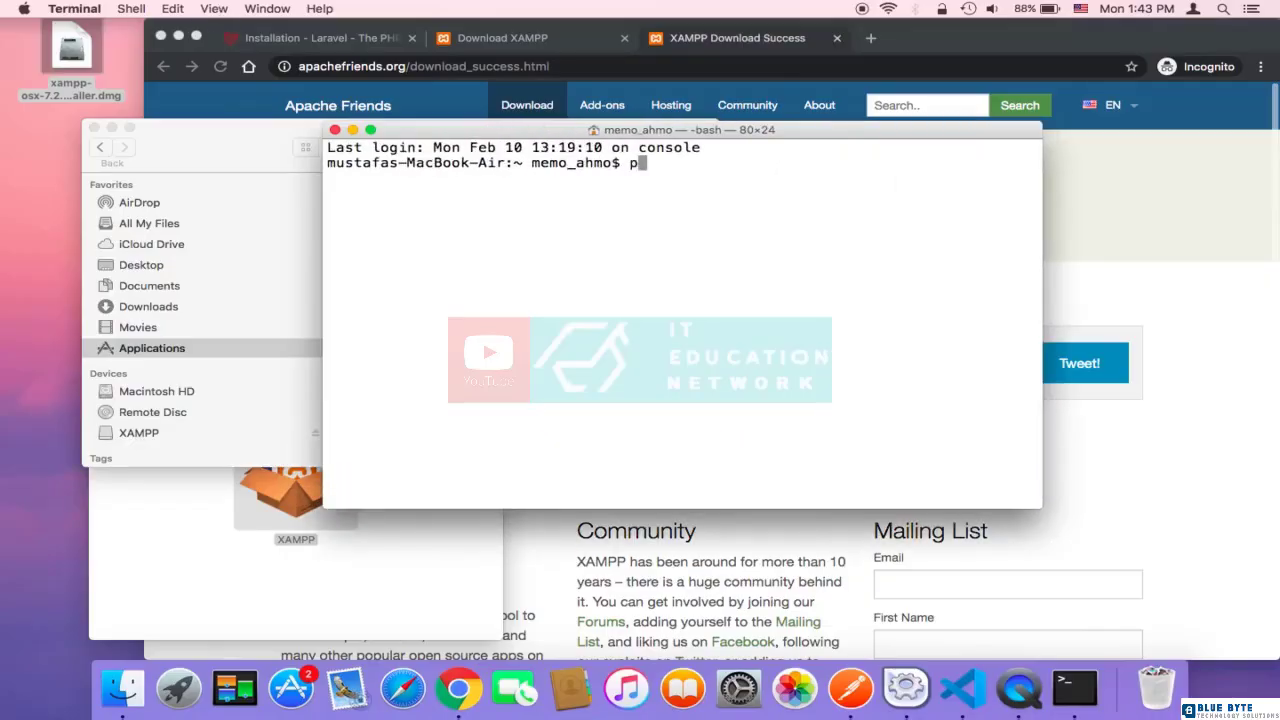
text(hp -v)
key(Return)
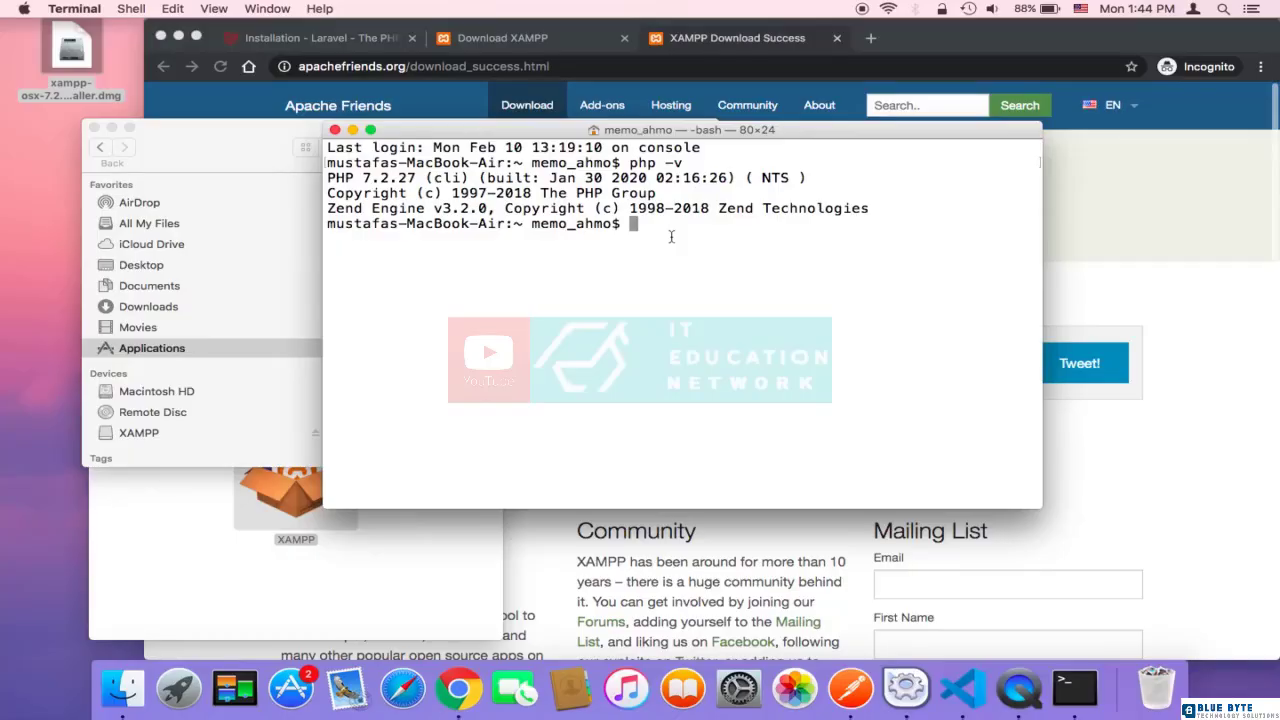
Step: Open the shell profile from Terminal with the command open .bash_profile
text(open .bash_profile)
key(Return)
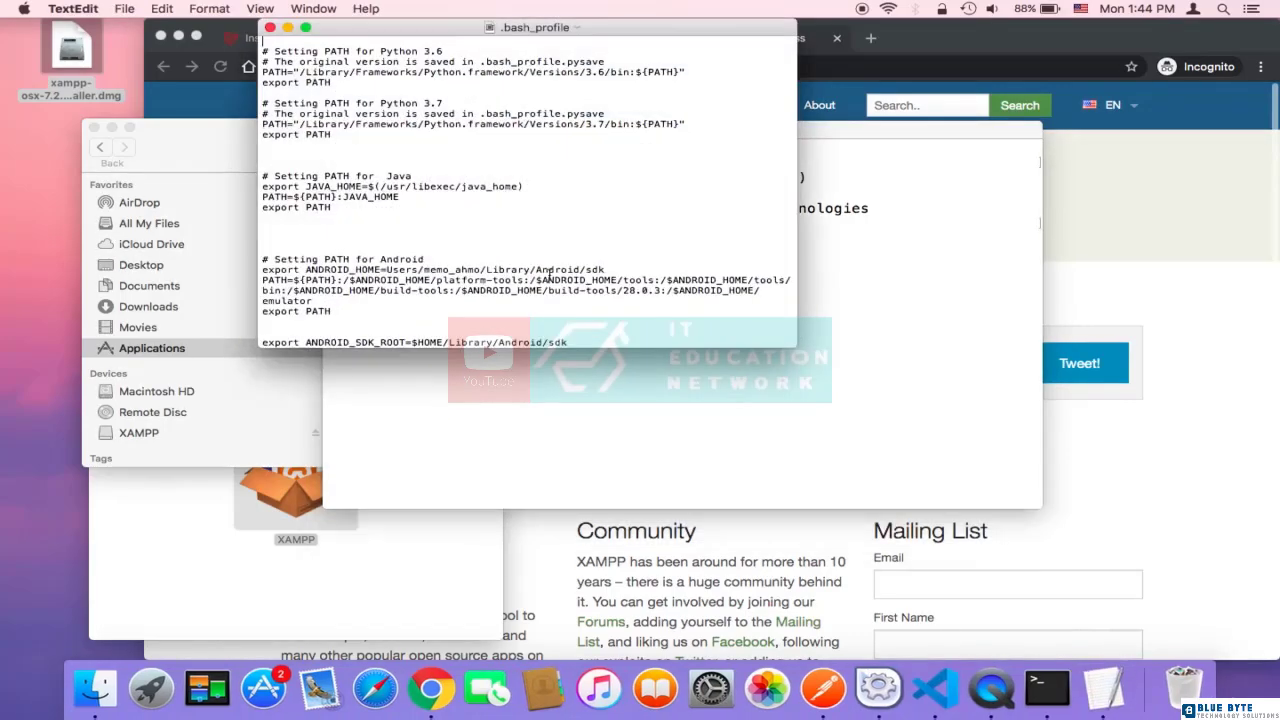
Step: Examine the PHP 7 PATH and export lines at the end of .bash_profile alongside the PHP version output in Terminal
scroll(497, 283, down, 10)
scroll(528, 269, up, 5)
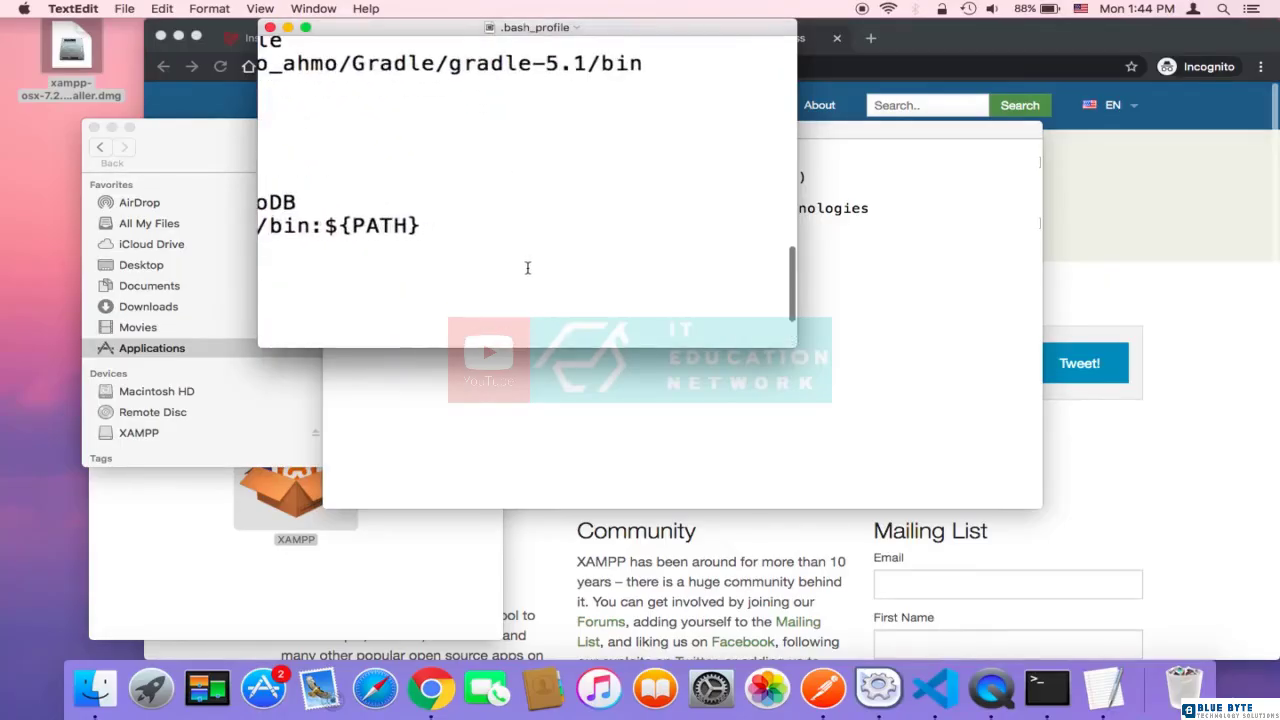
scroll(528, 269, down, 3)
scroll(528, 269, left, 6)
scroll(528, 269, left, 1)
scroll(528, 269, down, 3)
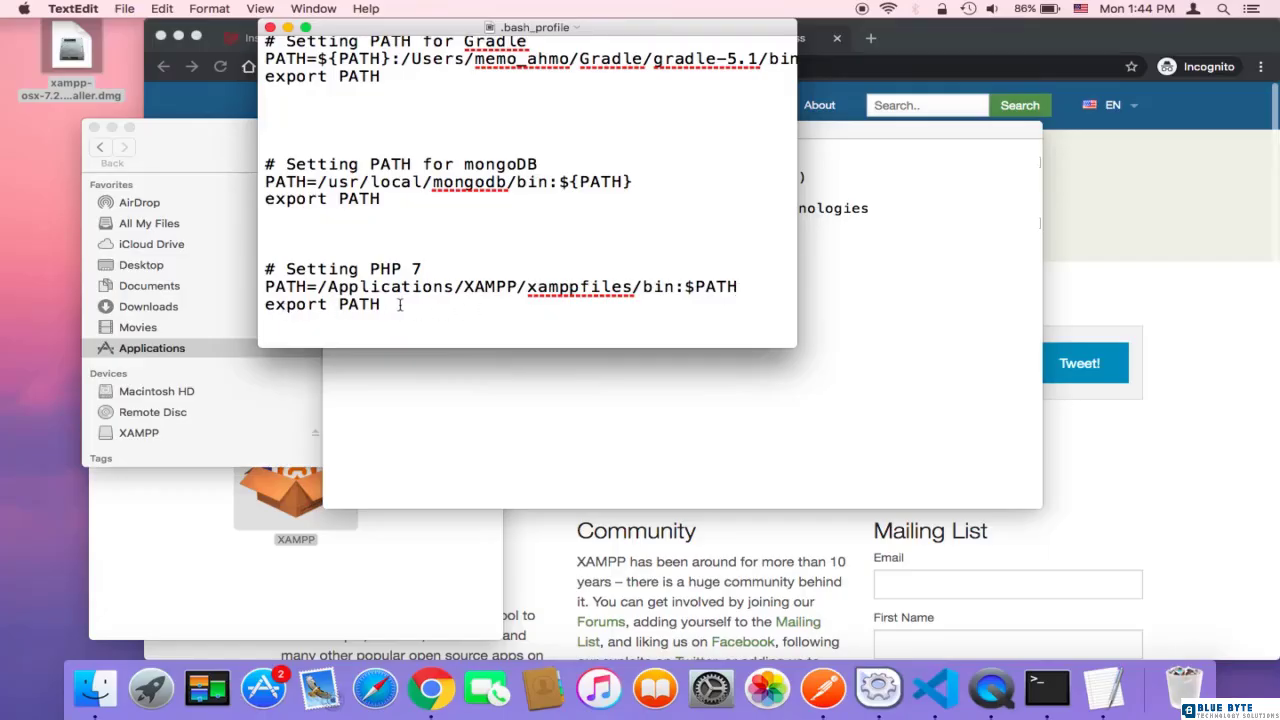
drag(393, 304, 257, 286)
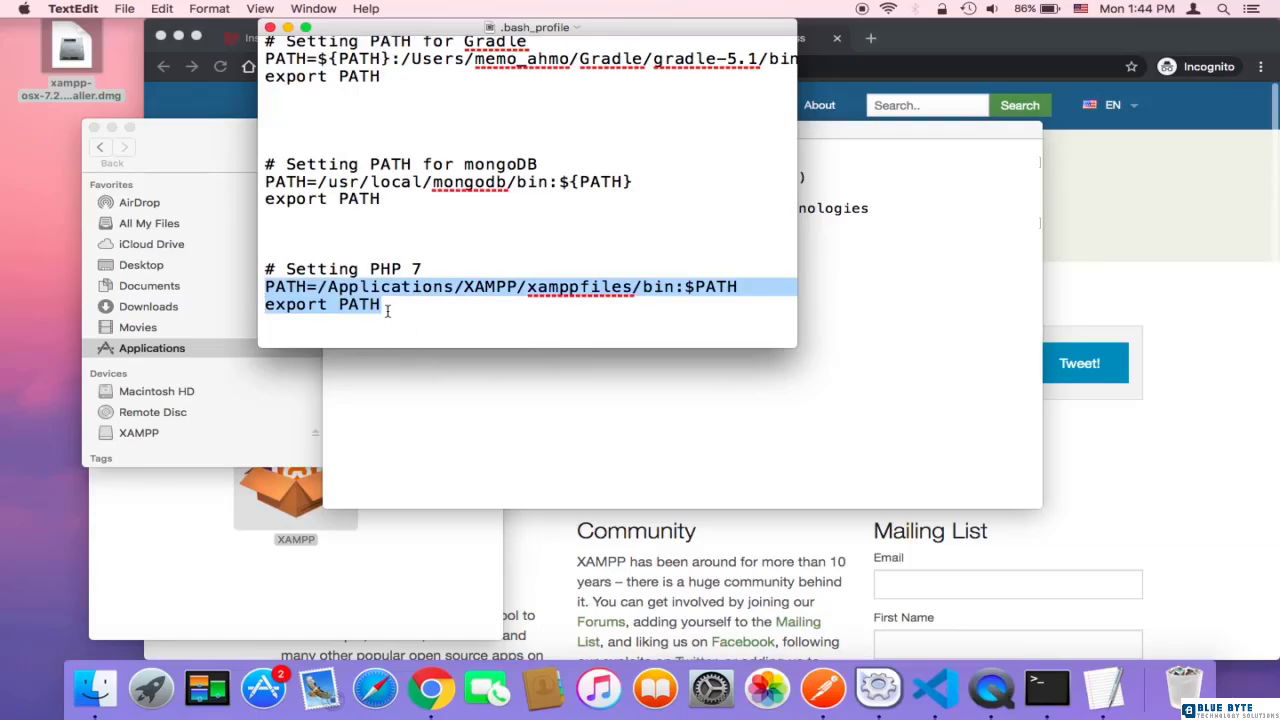
click(510, 388)
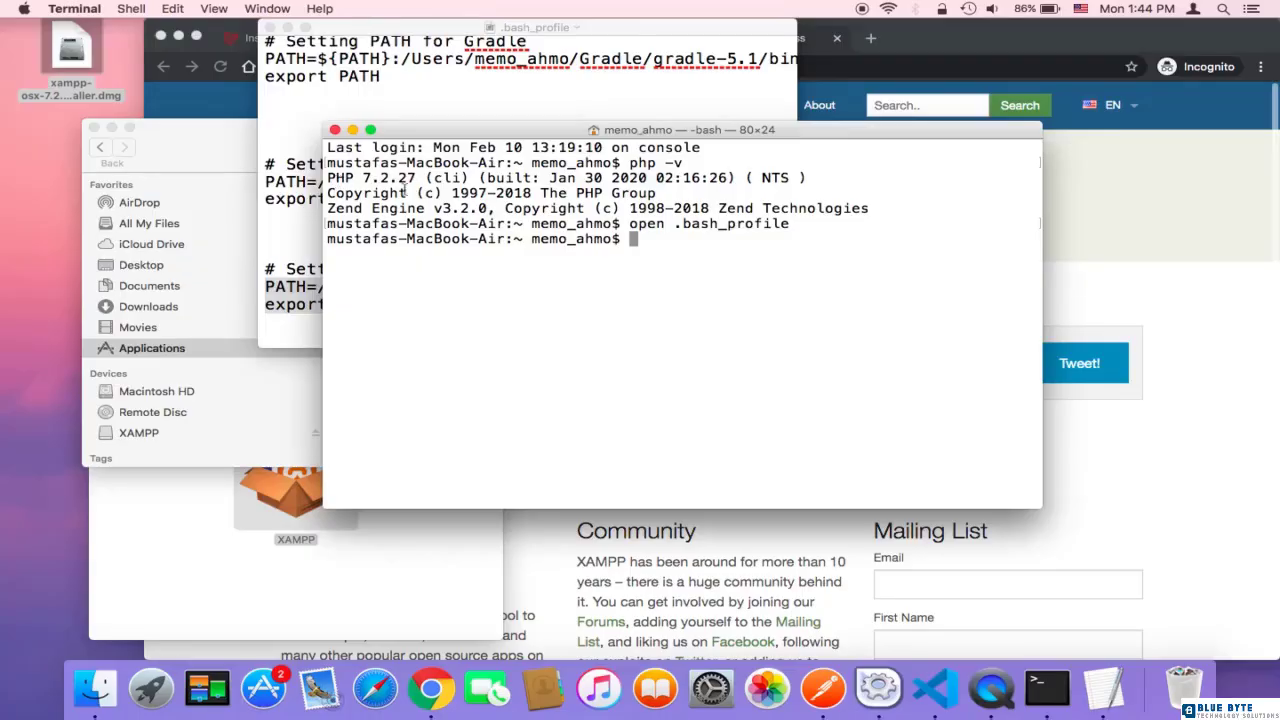
click(292, 228)
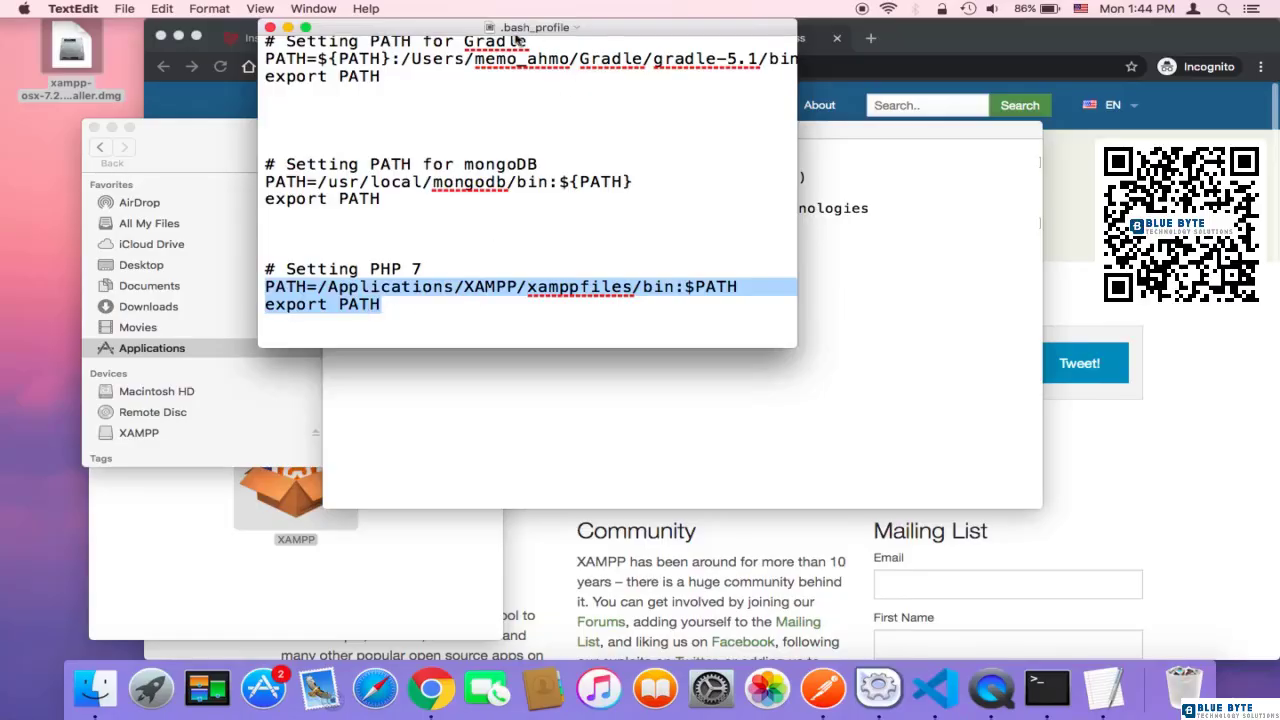
Step: Save the .bash_profile file with its PHP 7 PATH lines and close it
click(588, 260)
click(126, 9)
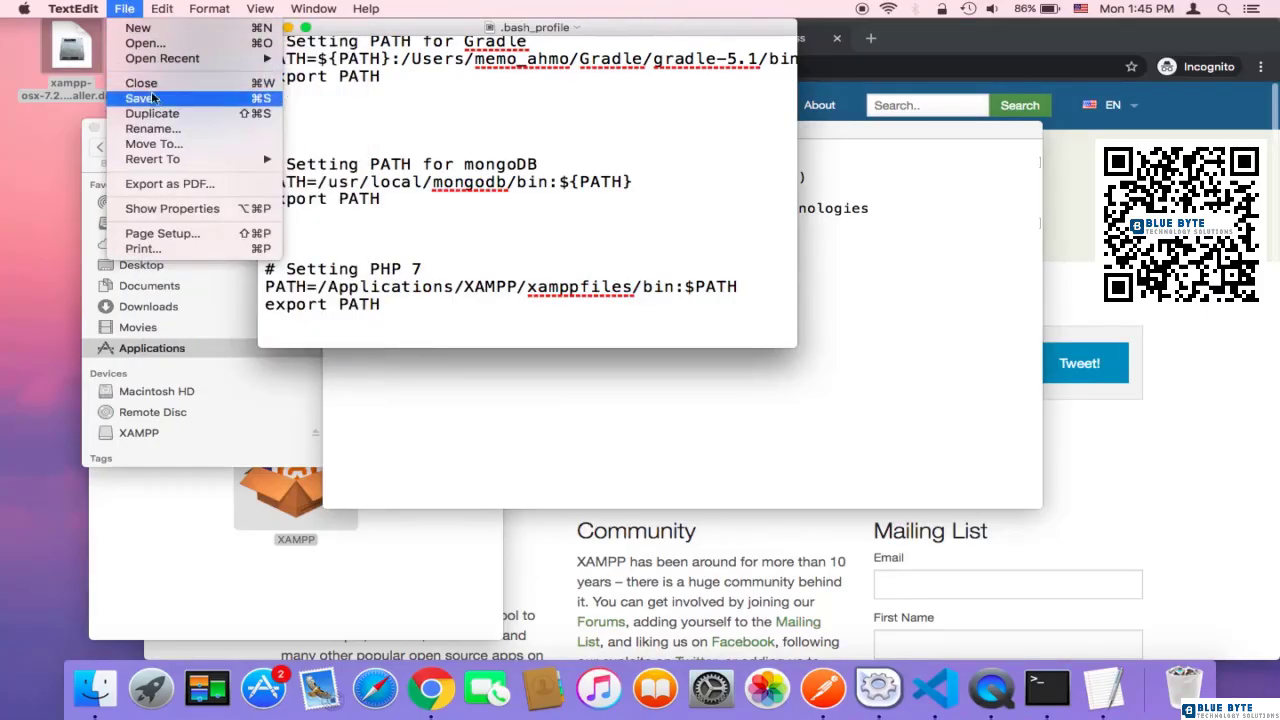
click(152, 97)
click(270, 27)
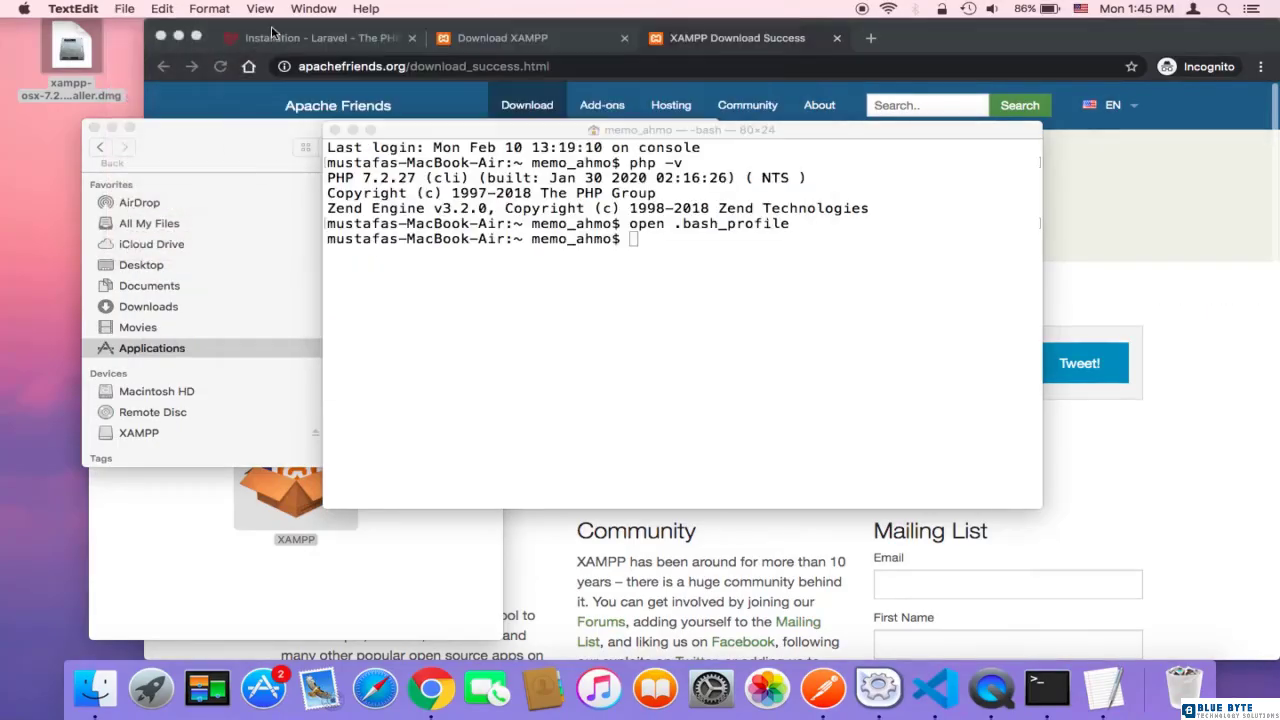
Step: Close the current Terminal window and open a fresh one through a system search for Terminal
click(400, 249)
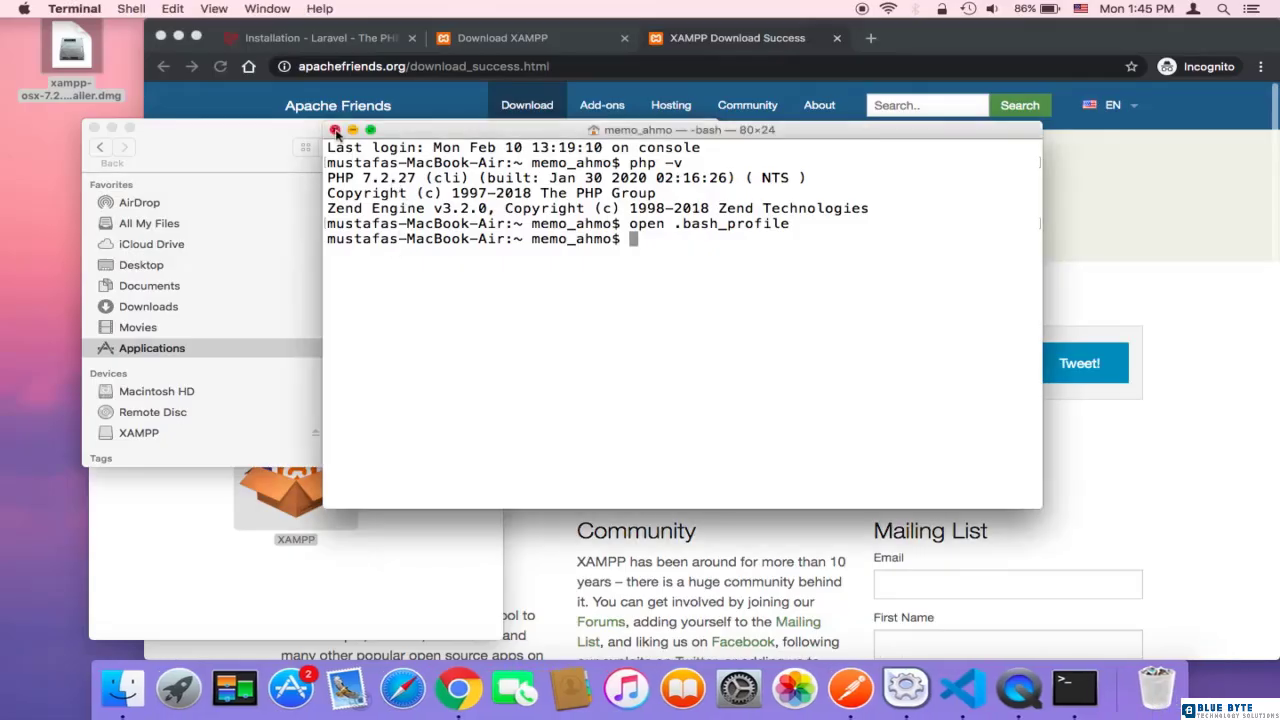
click(335, 131)
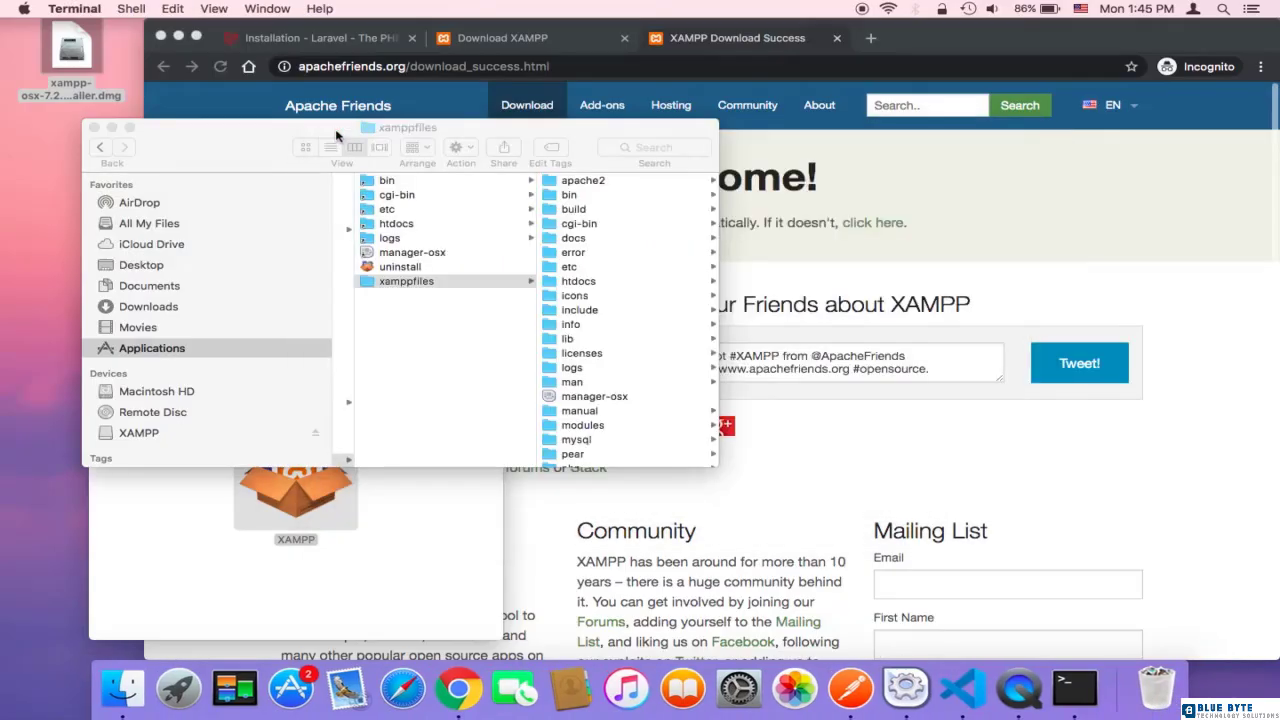
click(1223, 9)
text(ter)
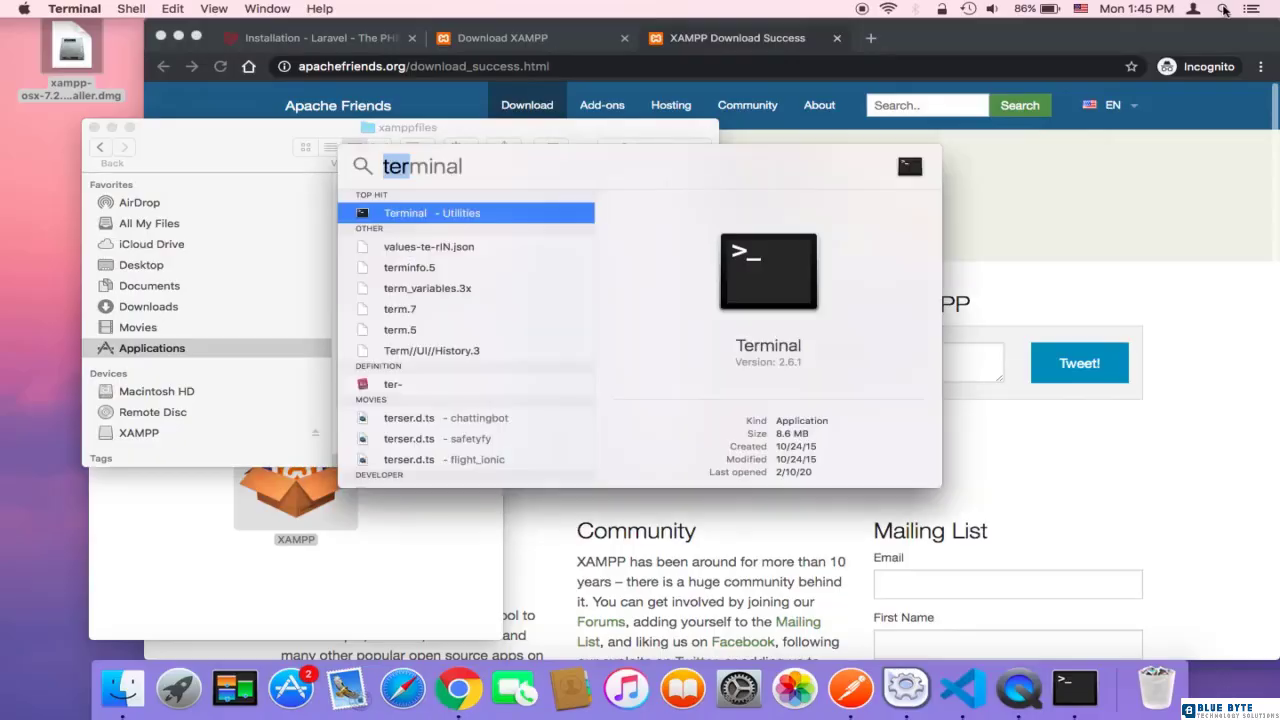
click(472, 216)
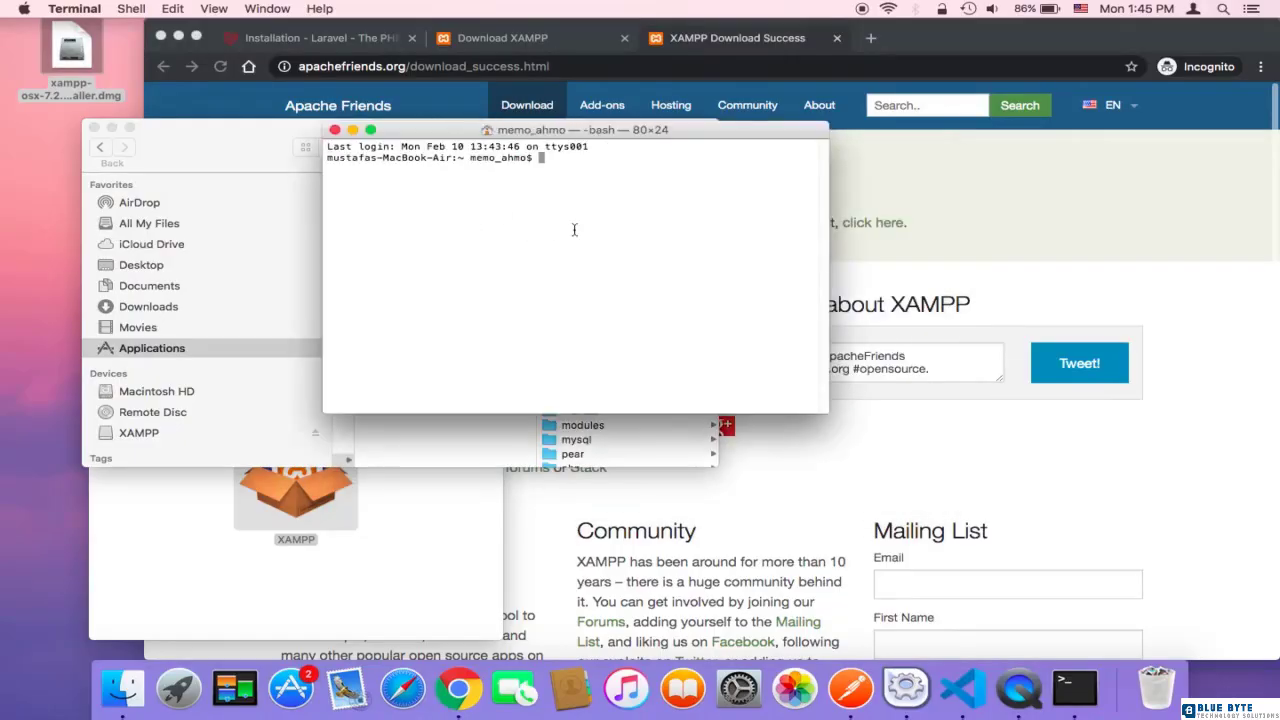
Step: Enlarge the new Terminal window's text by two increments and check the command-line PHP version with php -v
key(super+plus)
key(super+plus)
text(p)
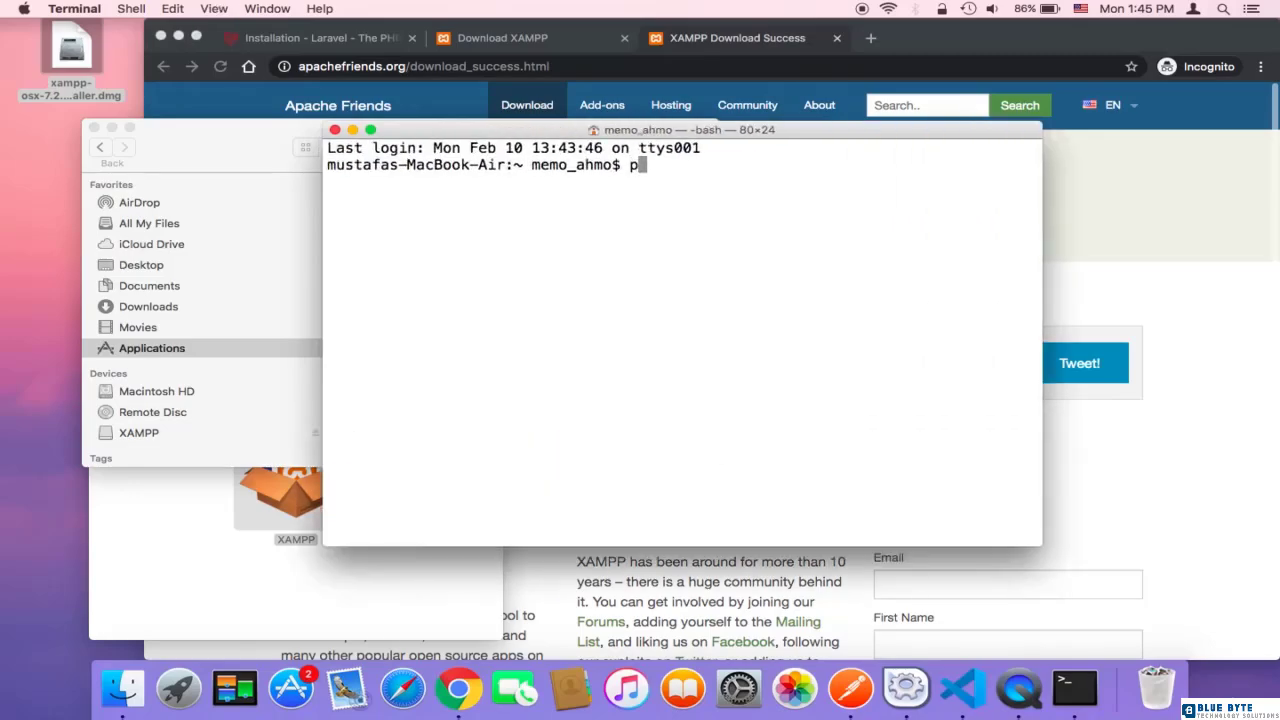
text(hp -v)
key(Return)
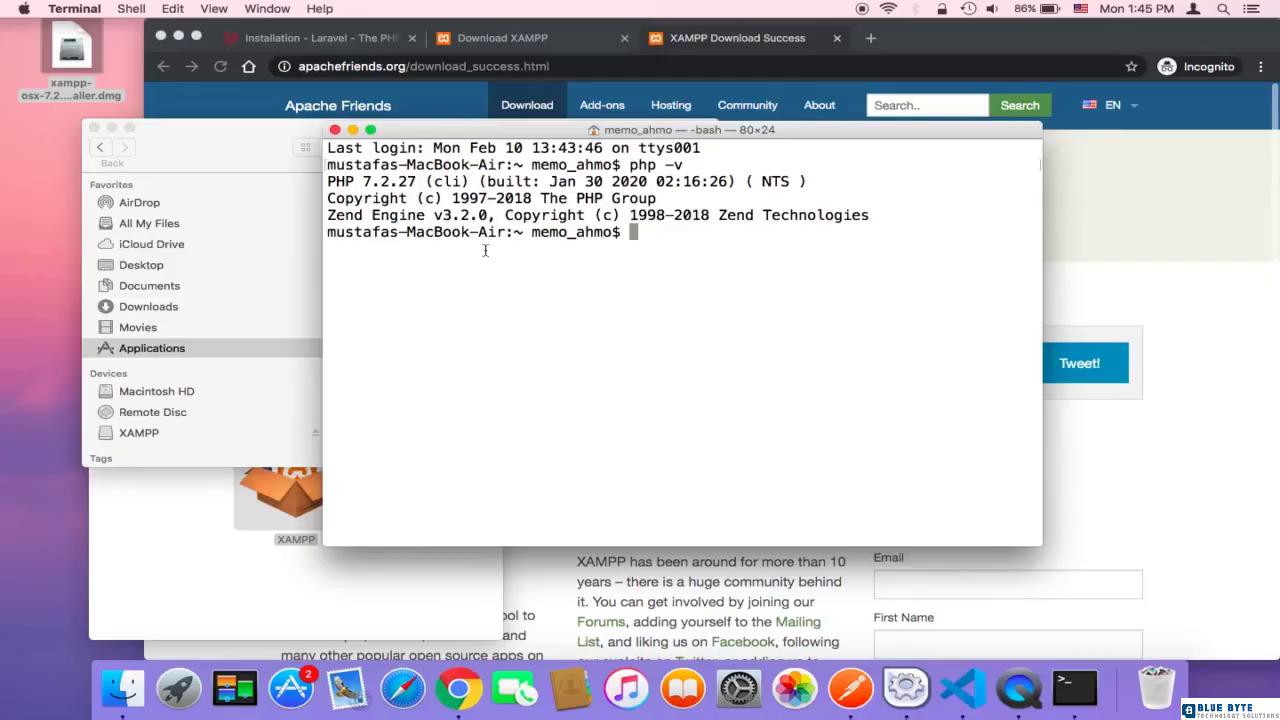